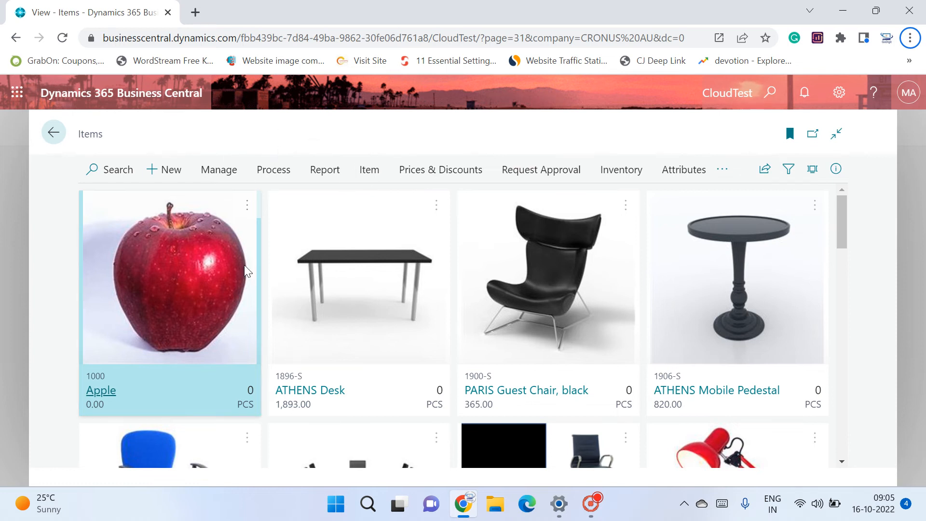
Step: Create a new item from the ITEM template
scroll(574, 260, down, 15)
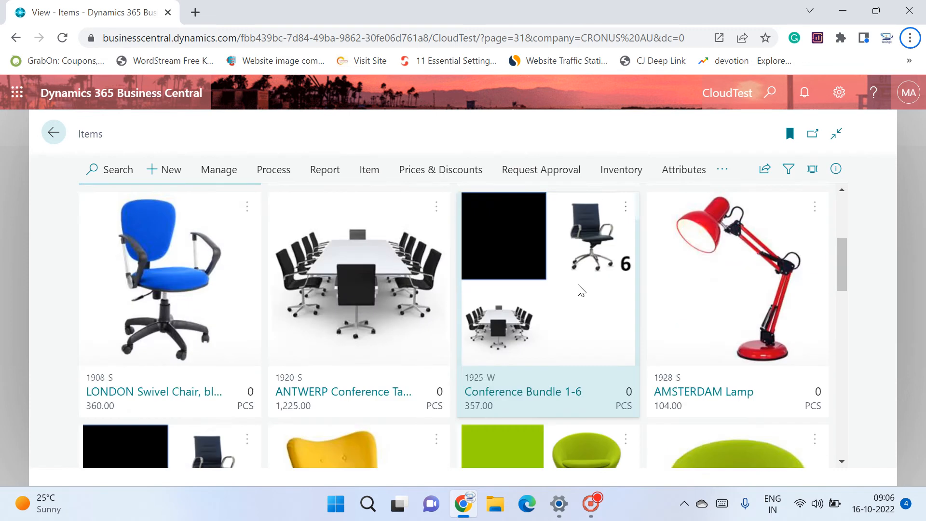
scroll(577, 285, up, 15)
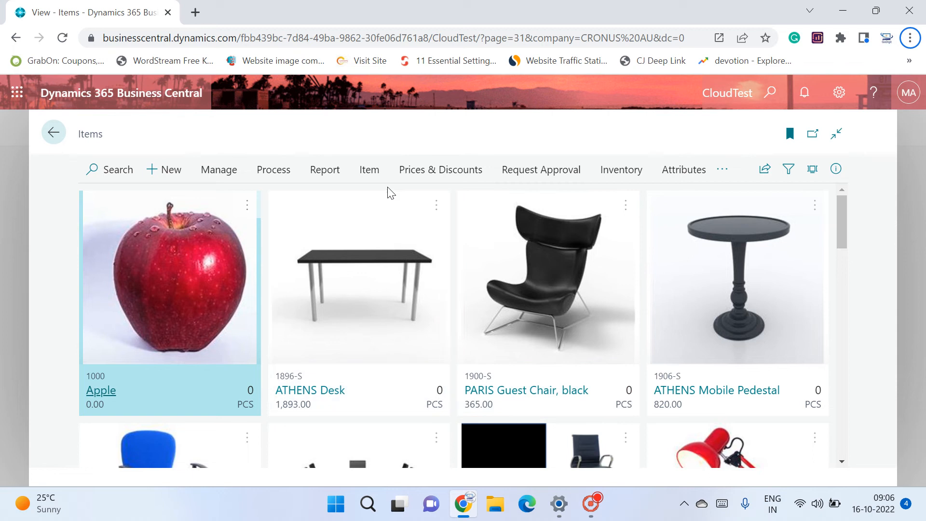
click(375, 181)
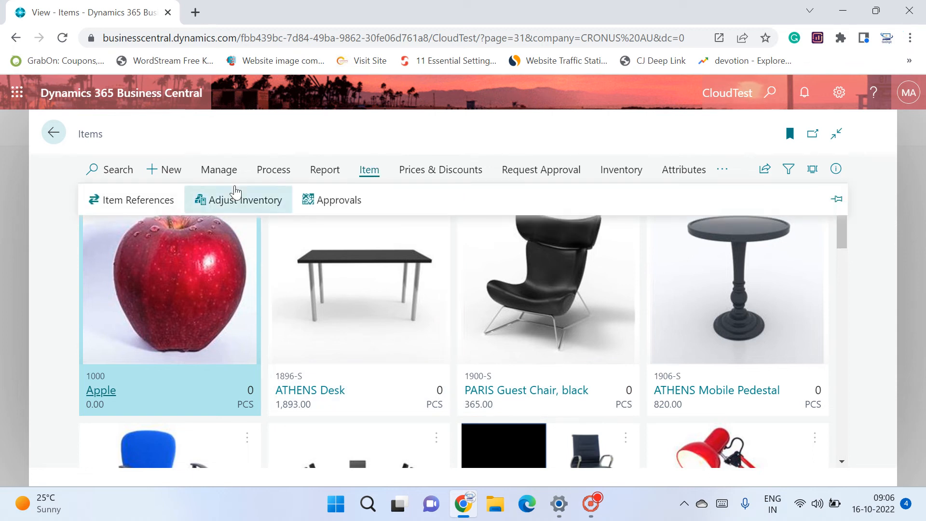
click(179, 171)
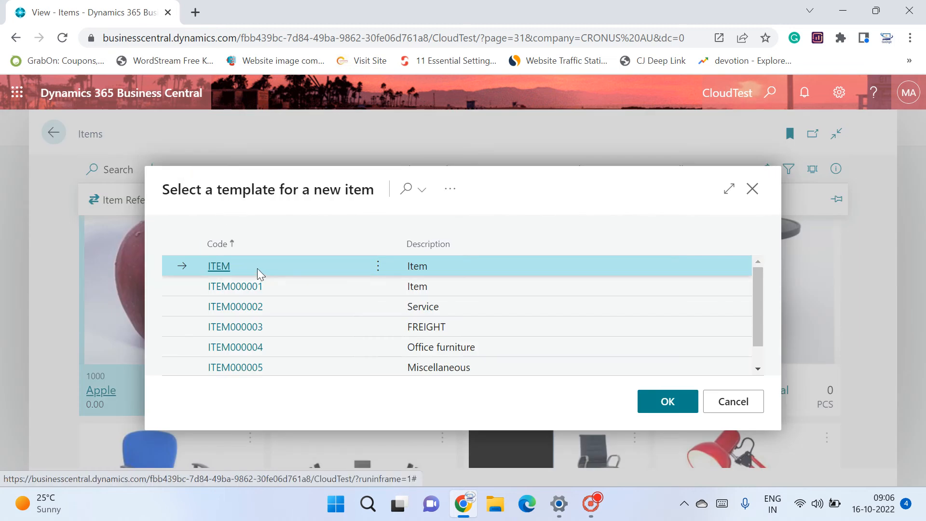
click(646, 403)
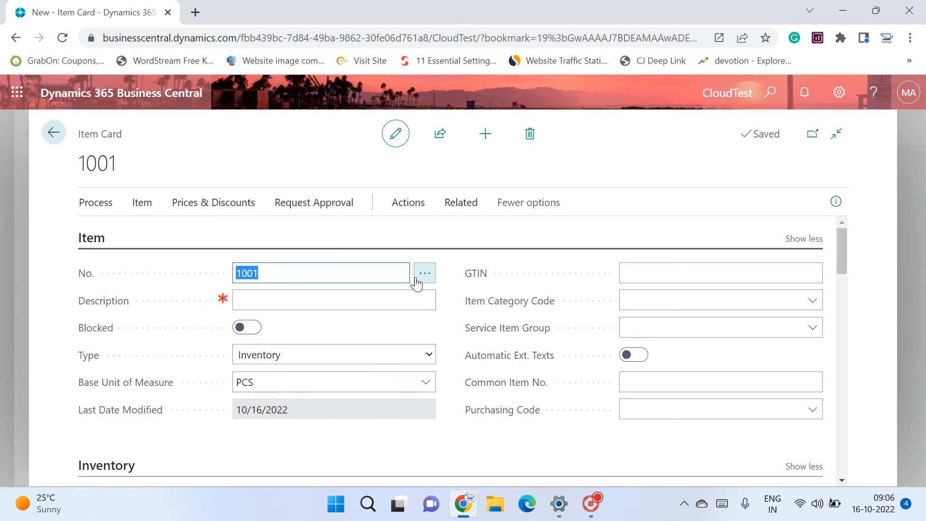
Step: Set the new item's description to Samsung Galaxy S22
click(348, 299)
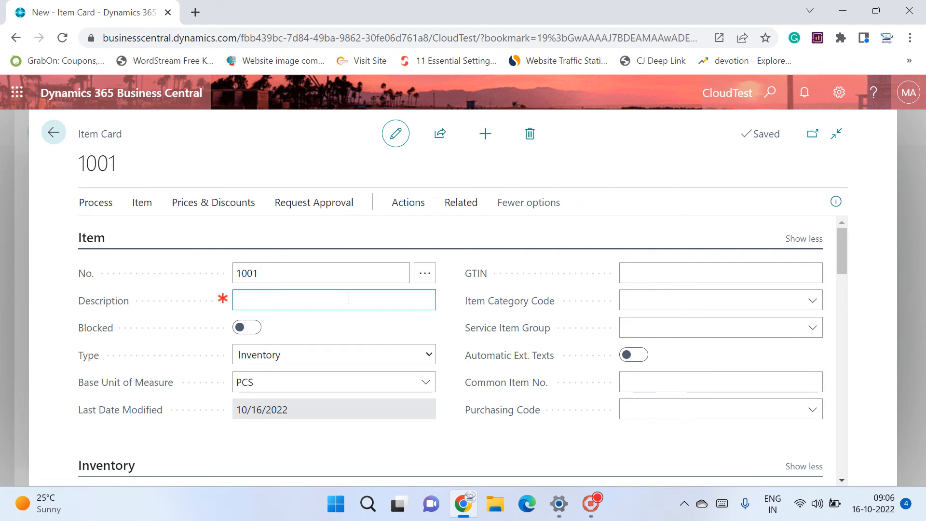
text(Samsung Galaxy S222)
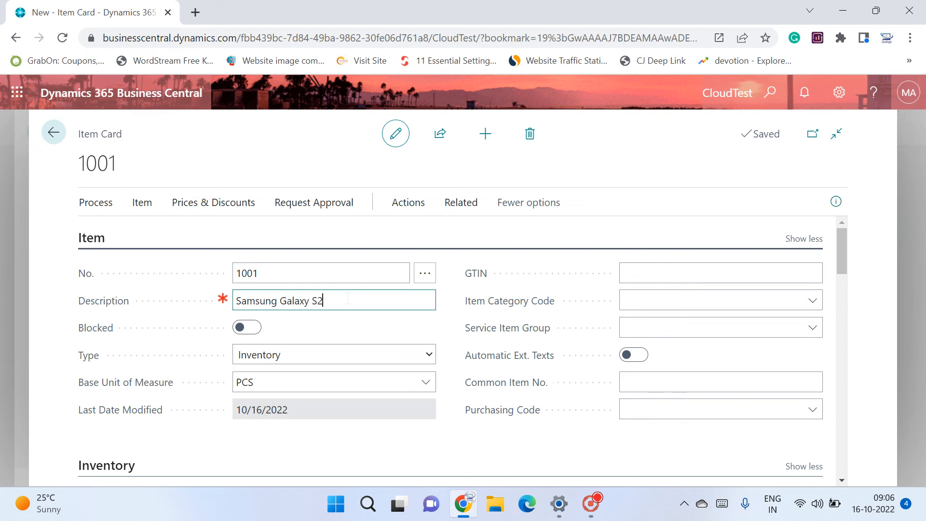
key(BackSpace)
text(128 GB)
key(BackSpace)
key(BackSpace)
key(BackSpace)
key(BackSpace)
key(BackSpace)
key(BackSpace)
key(BackSpace)
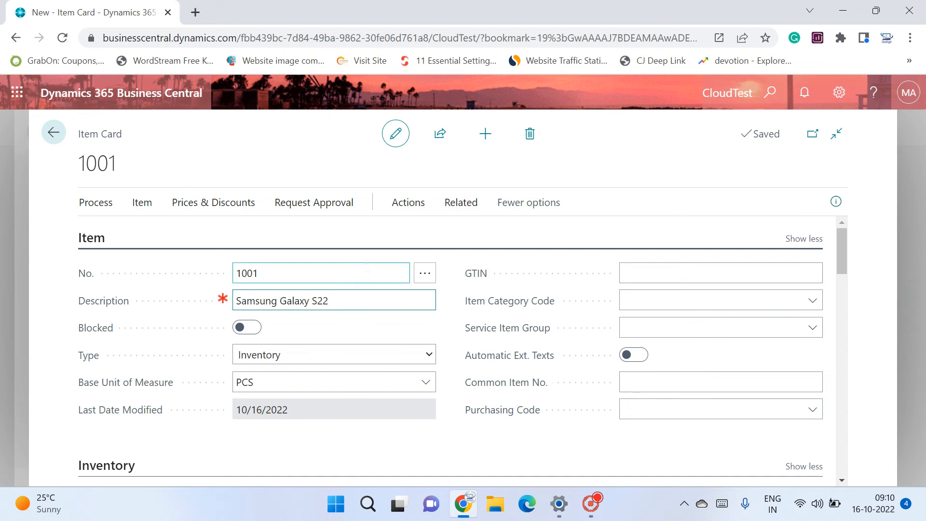
Step: Open the list of variants for the Samsung Galaxy S22 item
click(413, 210)
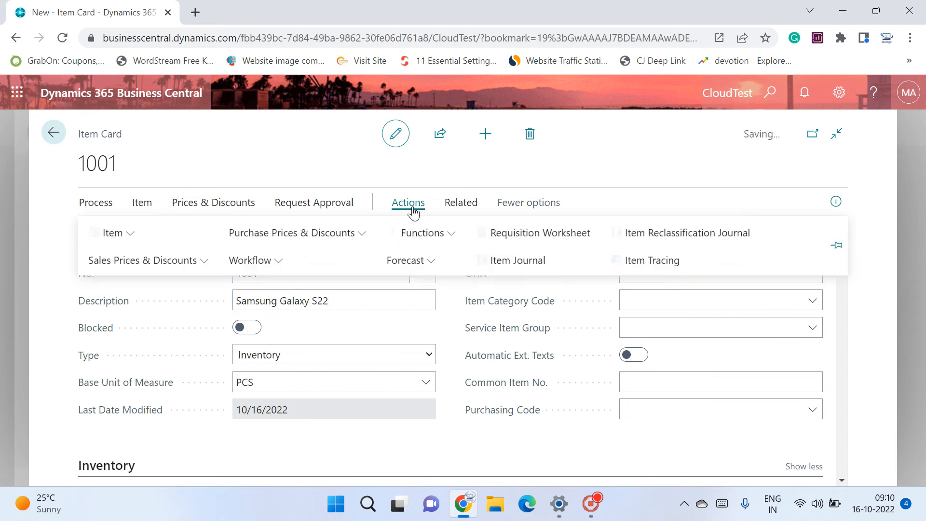
click(129, 240)
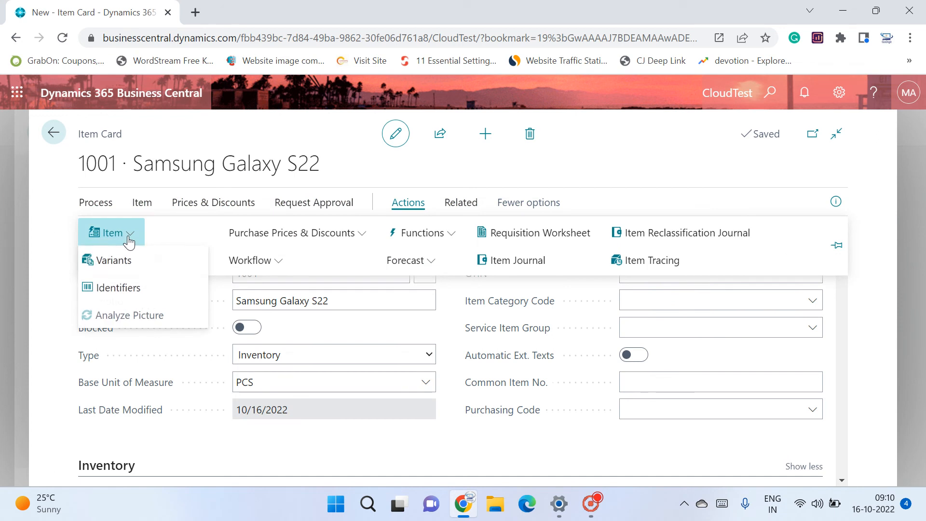
click(114, 261)
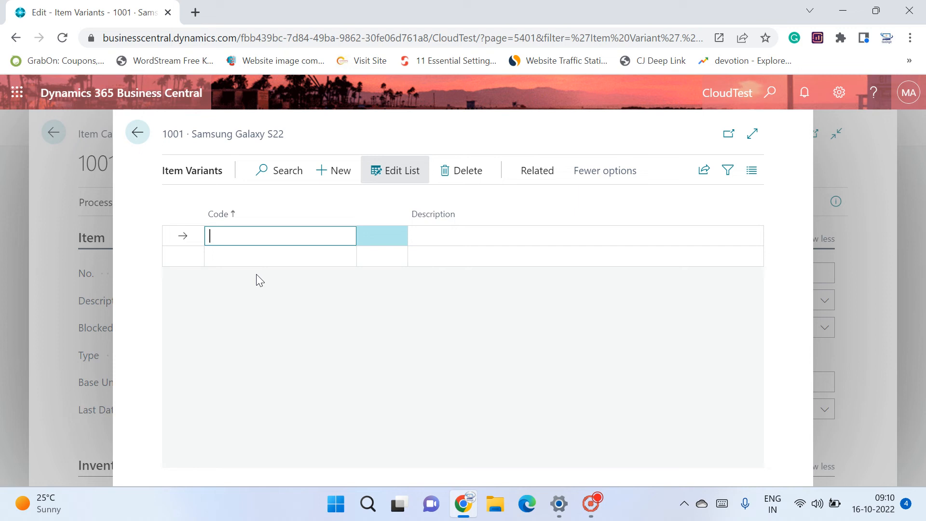
Step: Add an item variant with code 128GB and description 128 GB Model
text(18)
key(BackSpace)
text(28GB)
key(Tab)
text(128)
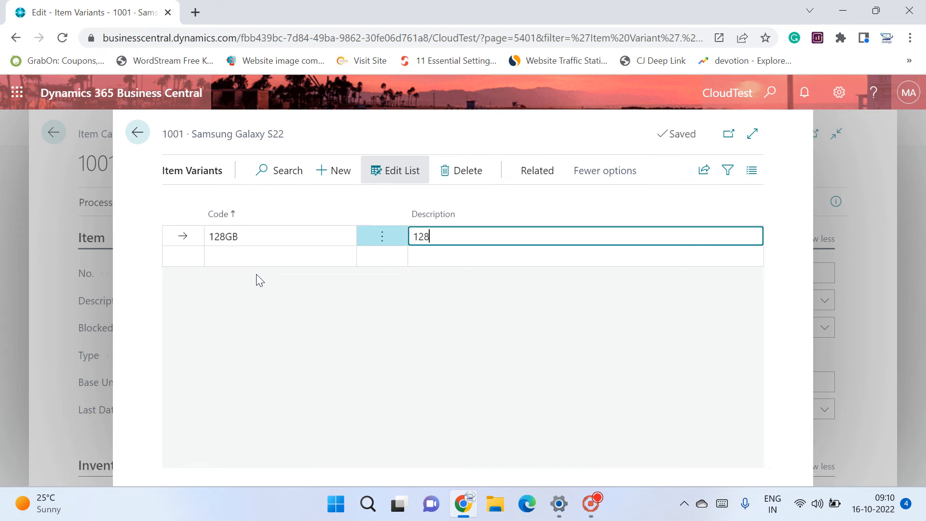
text( GB Model)
Step: Add a second item variant with code 256GB and description 256 GB Model
key(Down)
key(shift+Tab)
text(2)
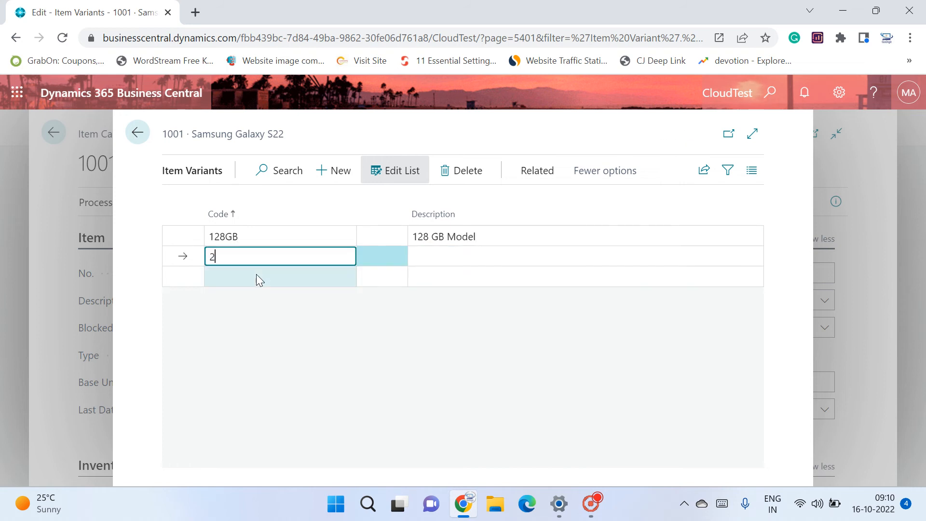
text(56GB)
key(Tab)
text(256 )
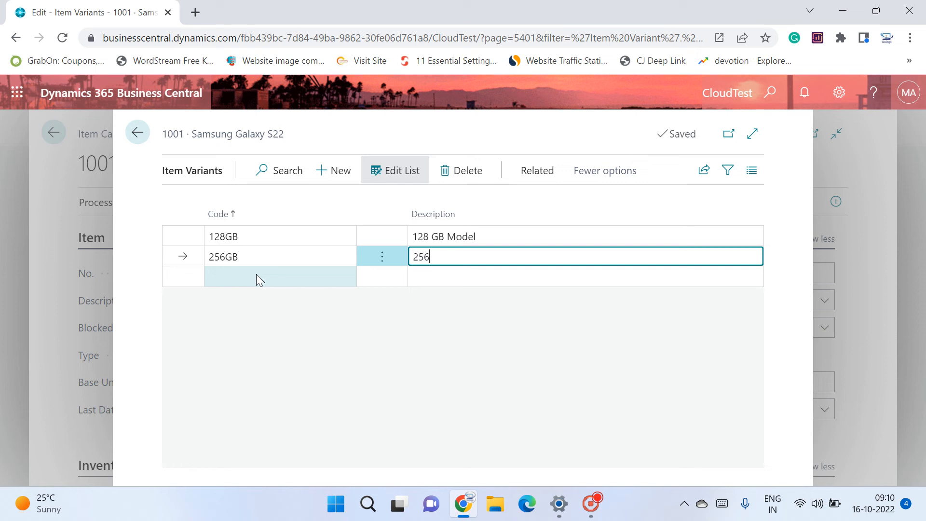
text(GB Model)
Step: Add a third item variant with code 512GB and description 512 GB Model, and return to the 128GB row
key(Down)
click(258, 275)
text(512GB)
key(Tab)
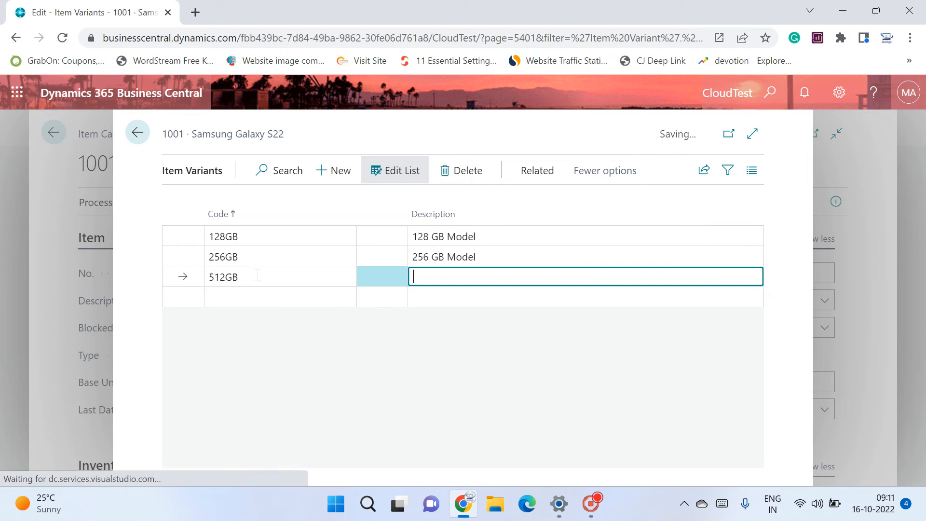
text(512 GB Model)
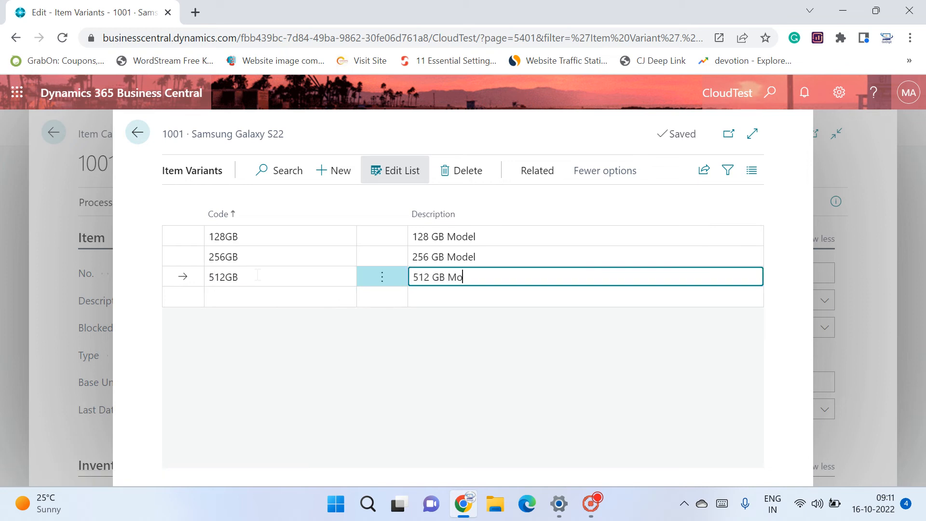
key(Down)
key(Up)
key(Up)
key(Up)
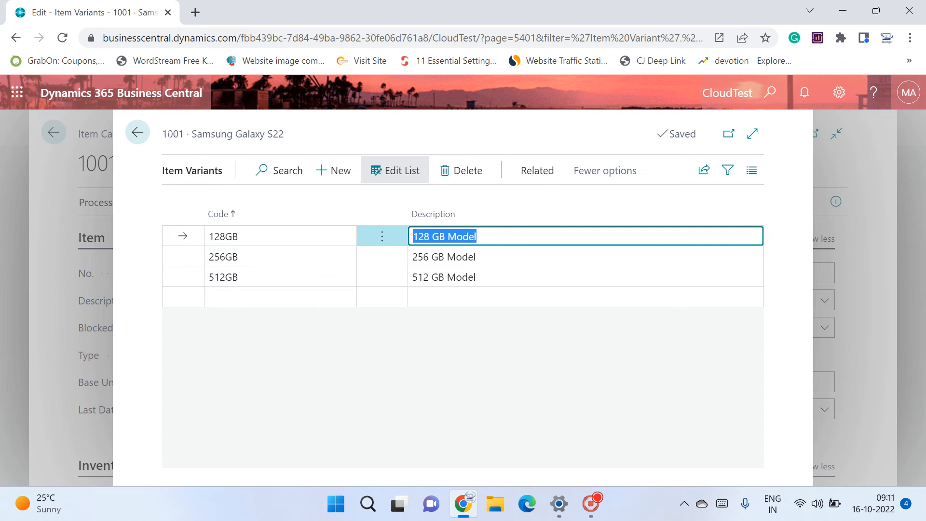
drag(226, 134, 291, 144)
click(292, 143)
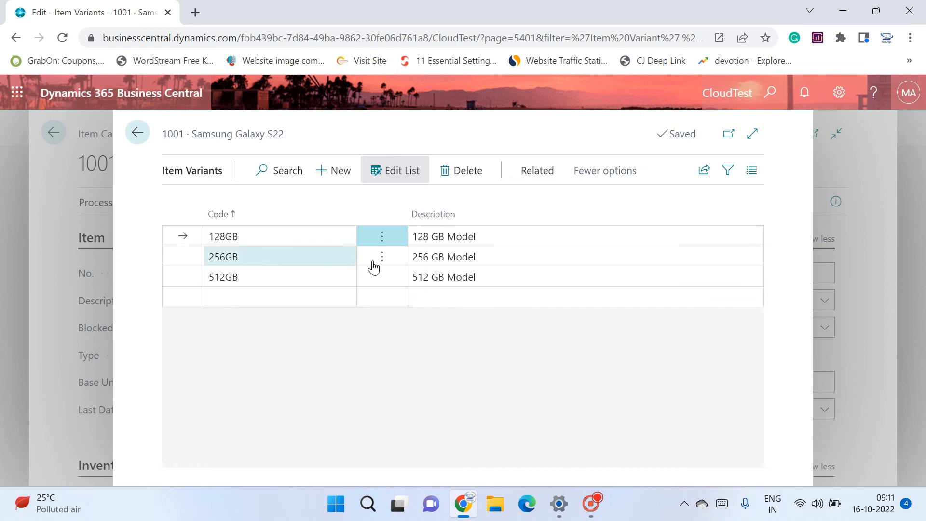
Step: Look at the translations page of the 128GB variant and its available language codes, and return to the variants
click(532, 176)
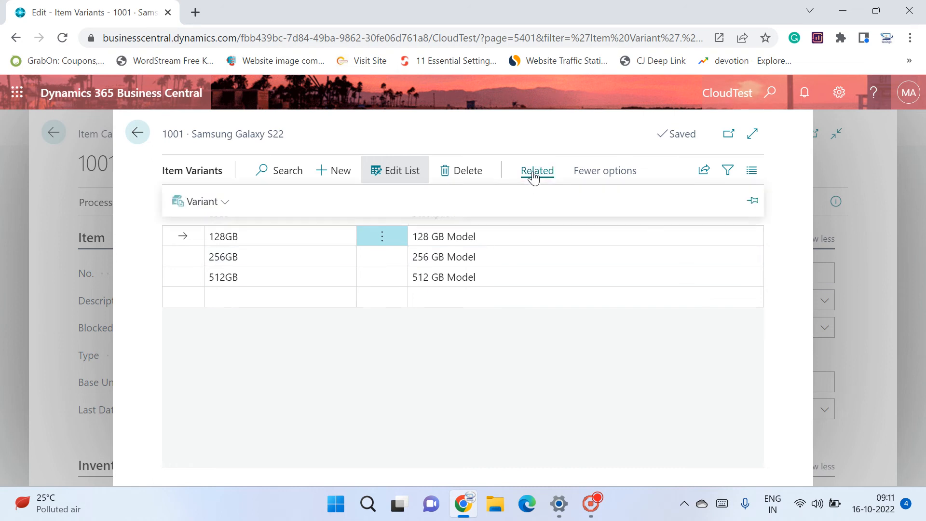
click(202, 211)
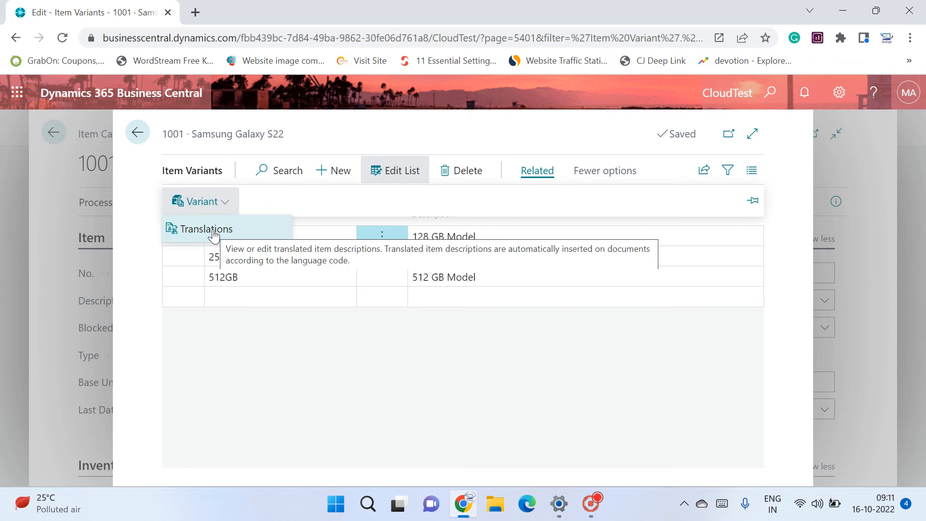
click(213, 231)
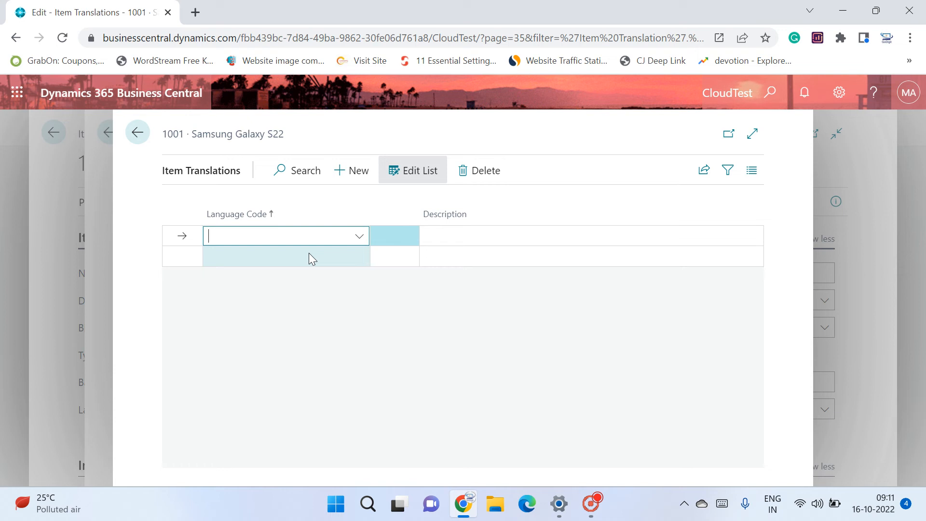
click(349, 242)
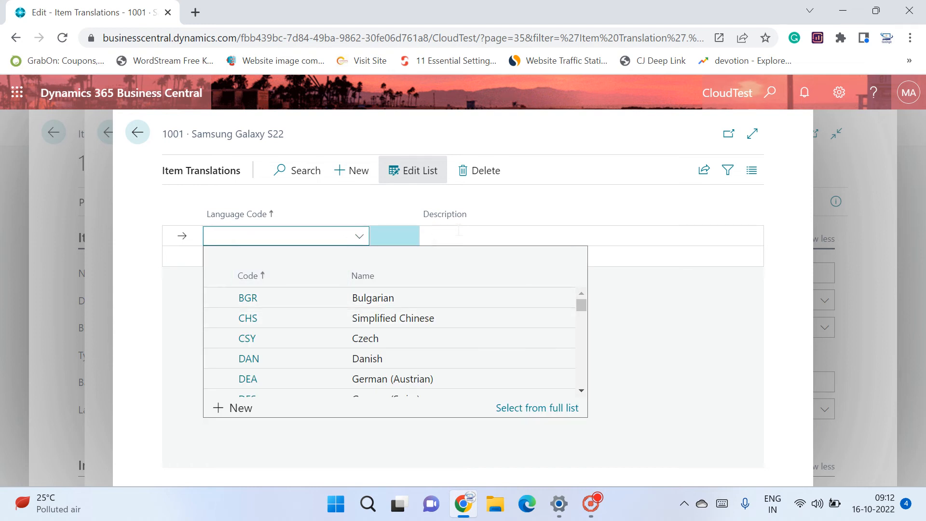
click(137, 133)
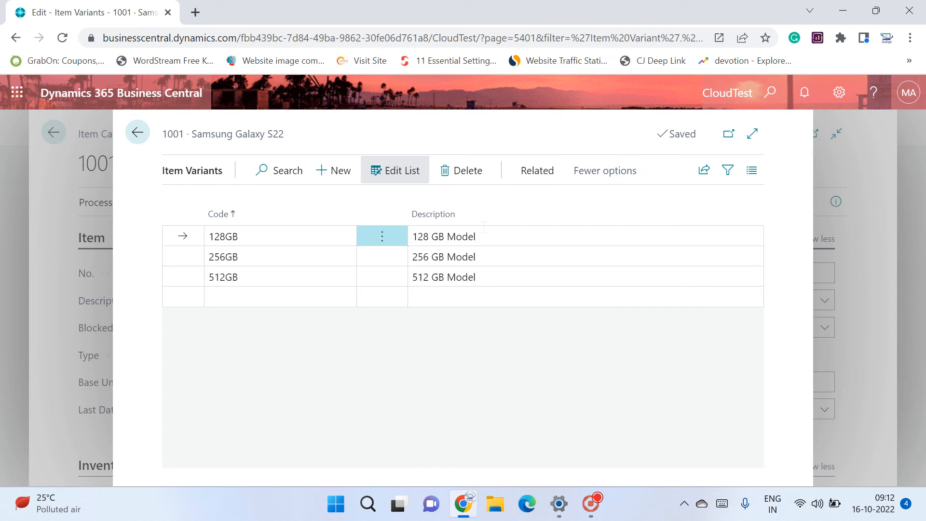
click(536, 171)
click(230, 211)
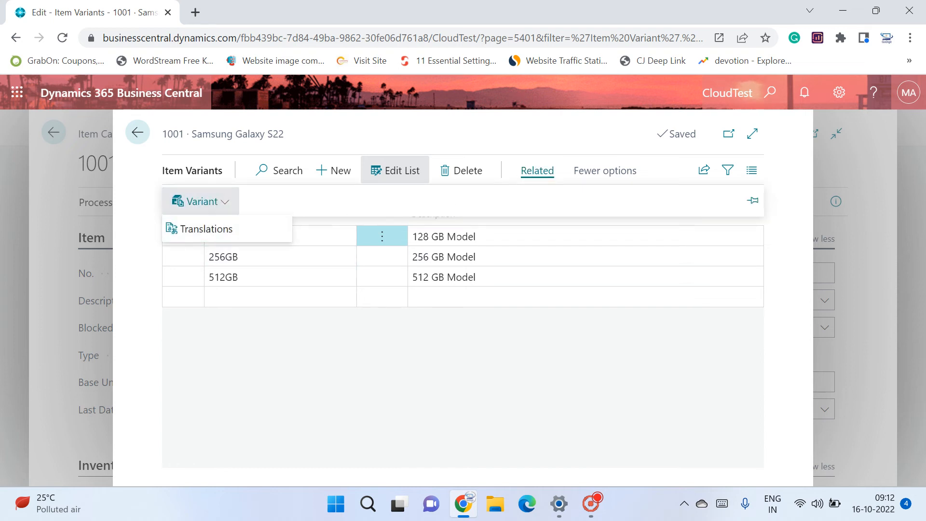
key(Escape)
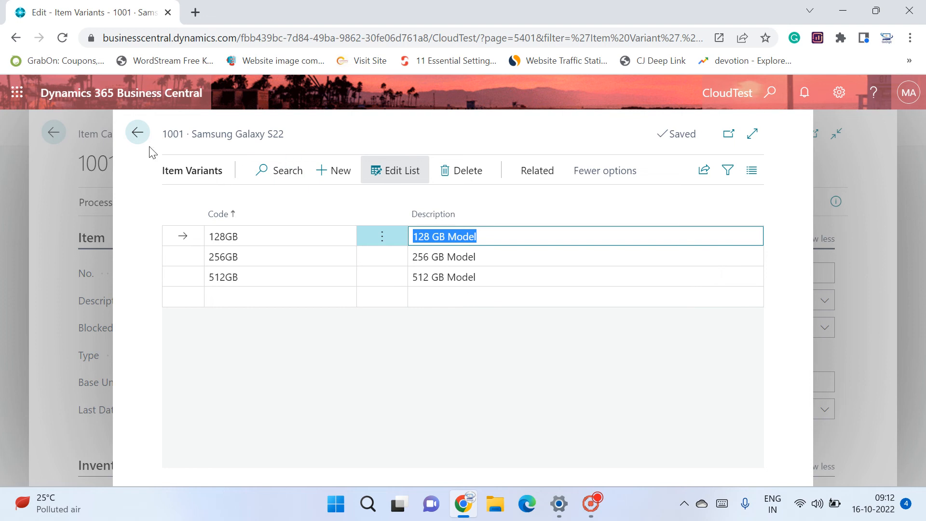
Step: Return to the Samsung Galaxy S22 item card and examine its Inventory and Costs & Posting settings
click(139, 133)
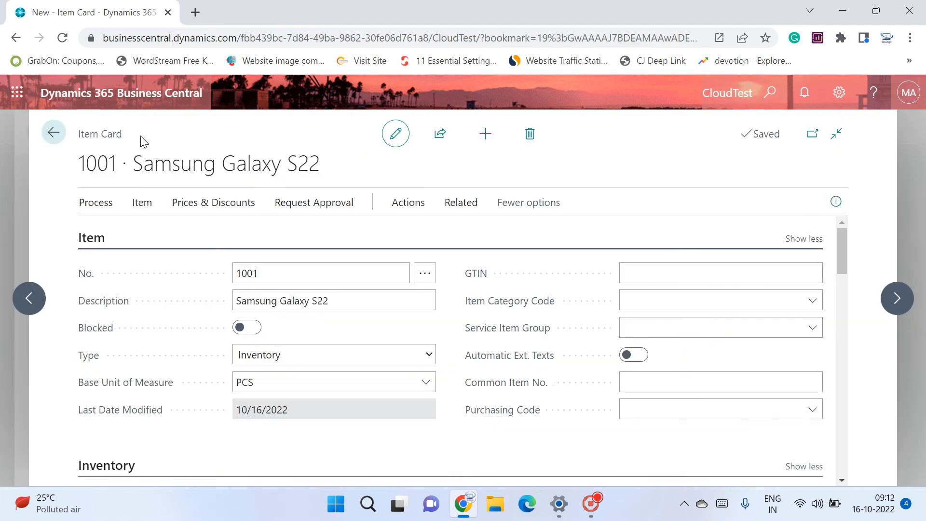
click(291, 278)
scroll(325, 289, down, 6)
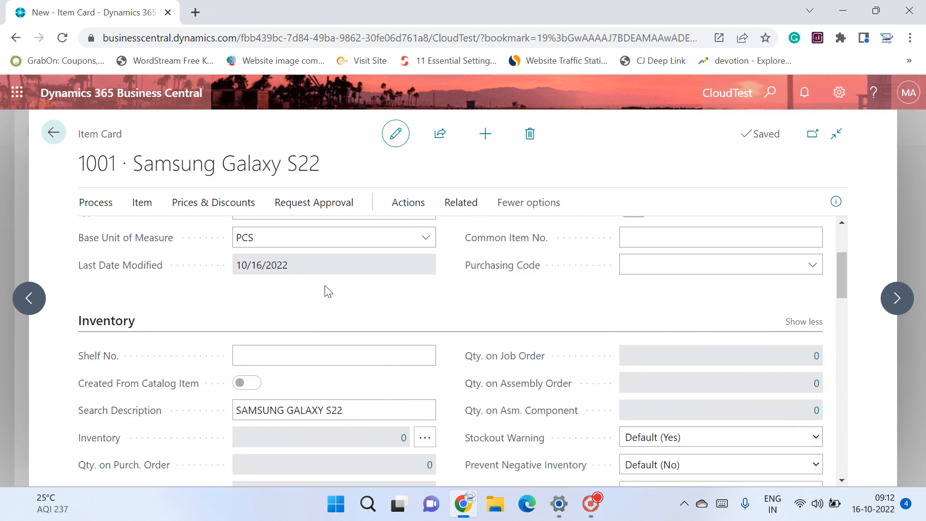
scroll(325, 287, down, 5)
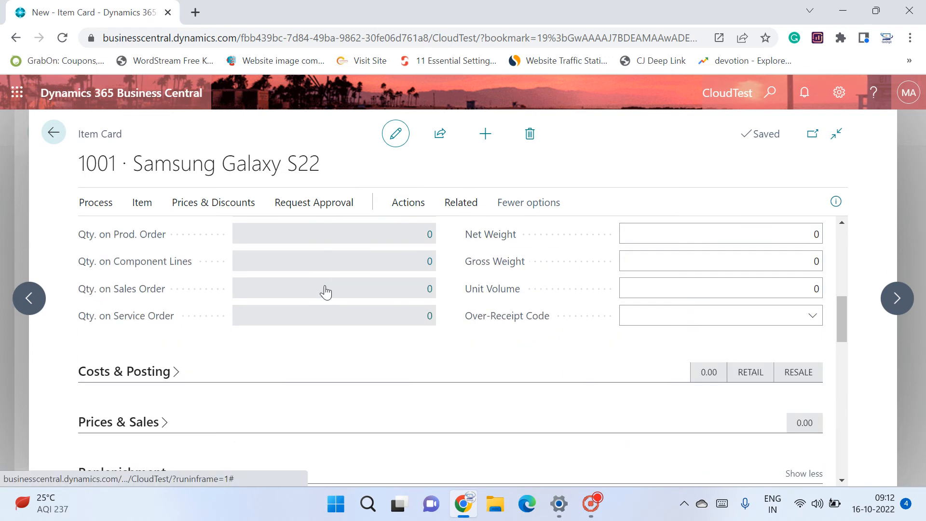
click(177, 267)
scroll(460, 310, up, 3)
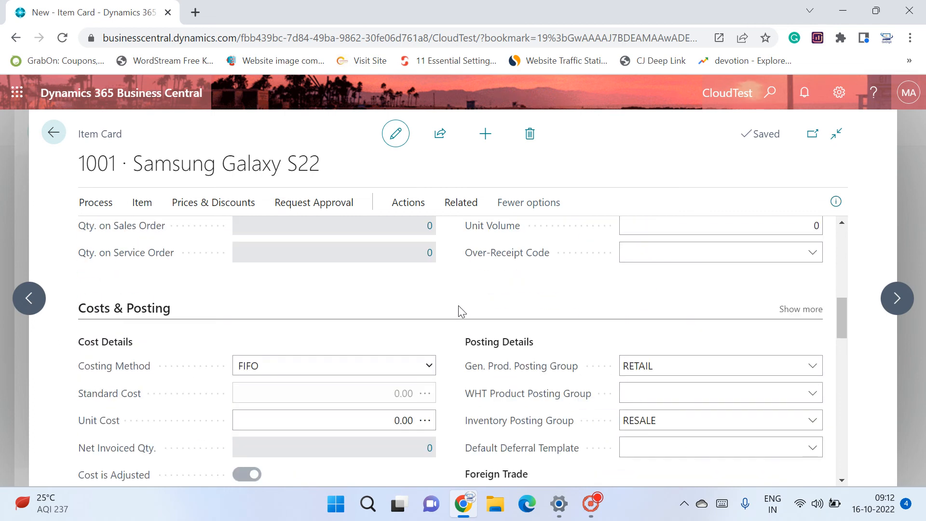
scroll(458, 310, down, 2)
click(653, 295)
click(300, 302)
scroll(479, 314, up, 10)
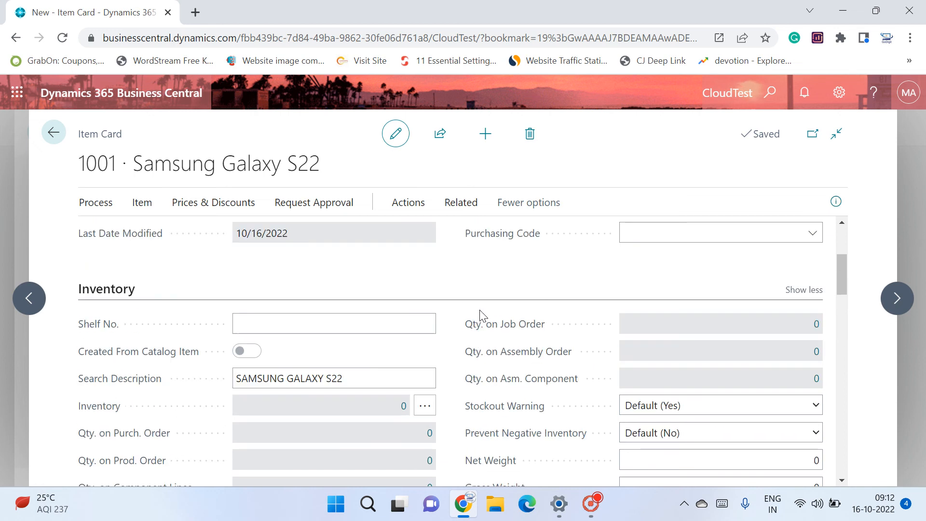
scroll(480, 314, up, 5)
click(327, 381)
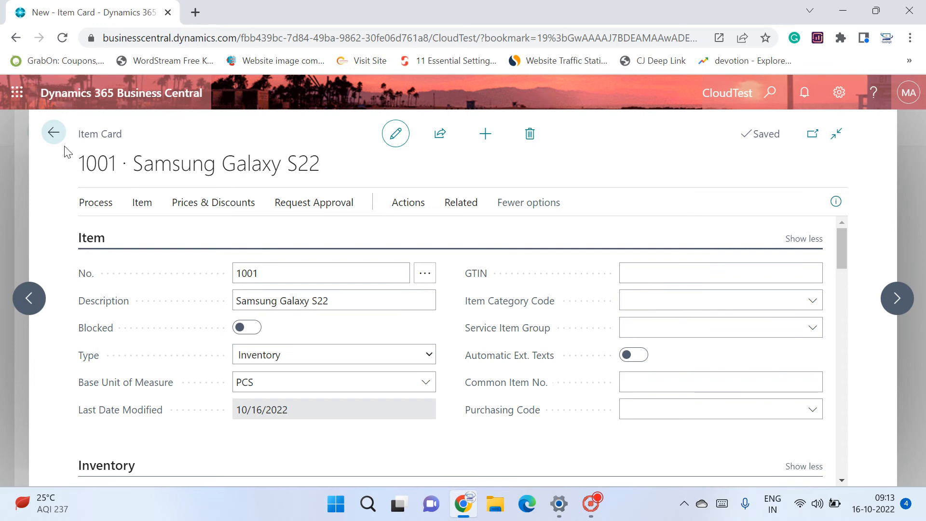
Step: Leave the item card and the items list, and open the list of purchase orders
click(52, 137)
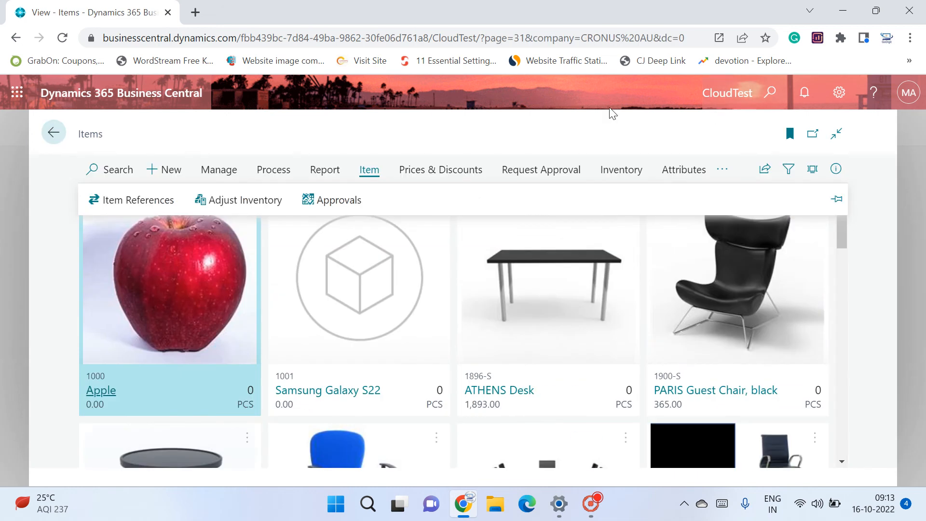
click(66, 133)
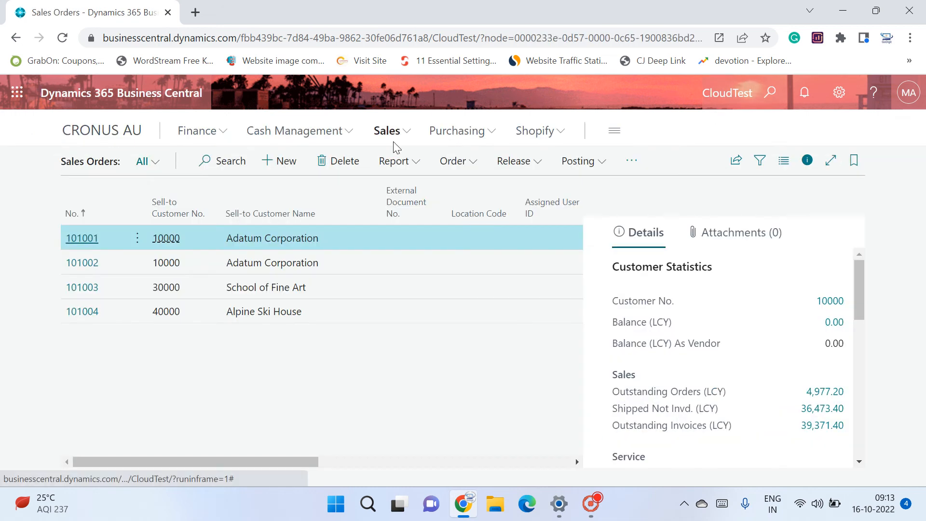
click(463, 137)
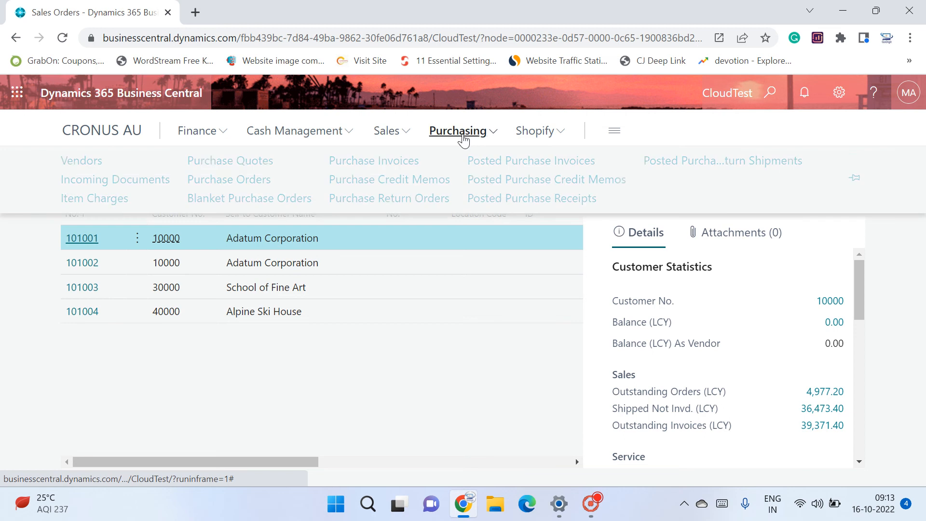
click(241, 180)
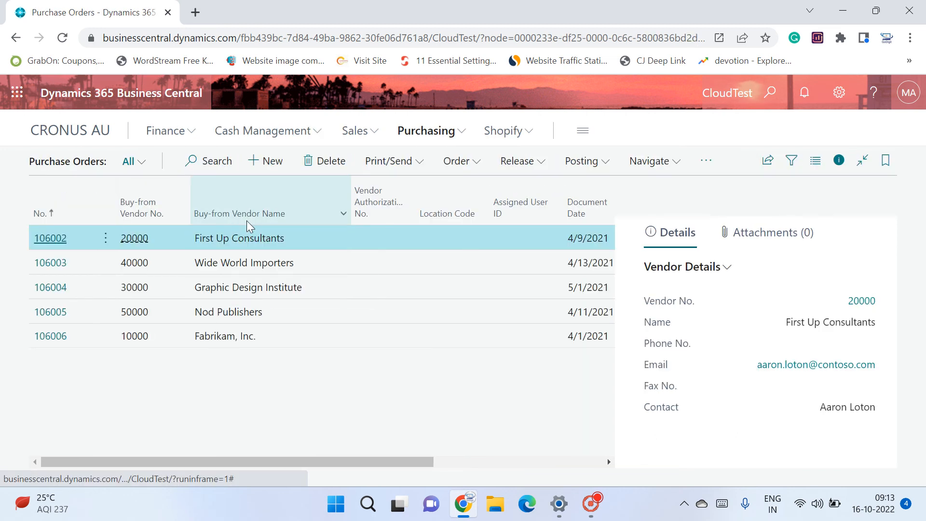
Step: Create a purchase order for vendor 20000, First Up Consultants, with vendor invoice number ffrfrf
click(267, 163)
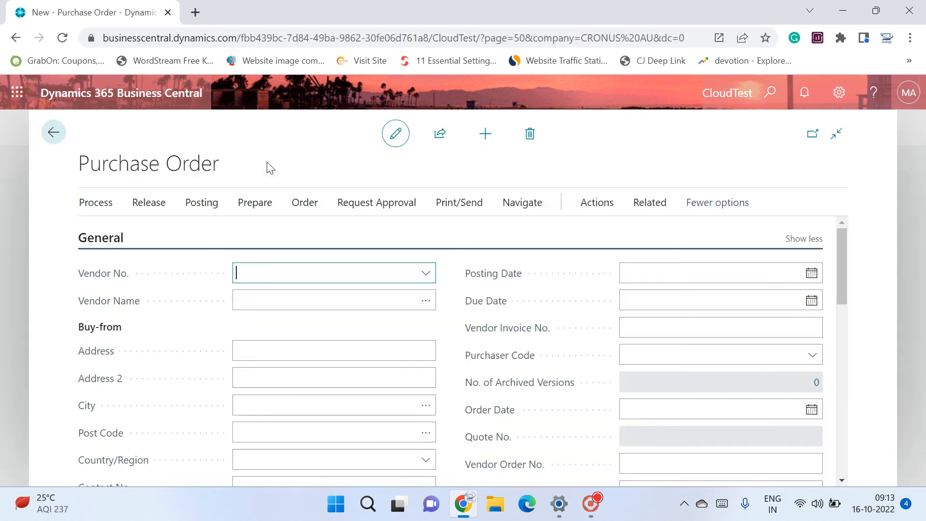
click(424, 273)
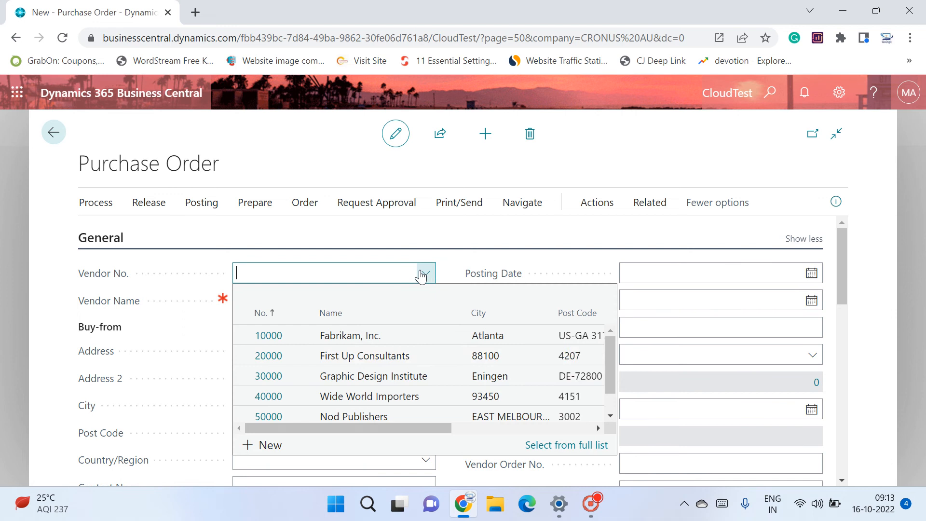
click(340, 358)
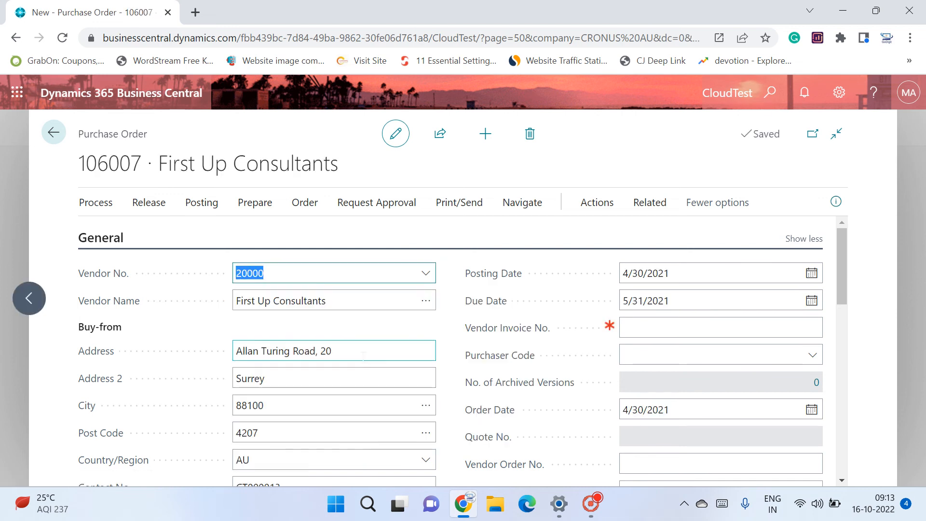
scroll(355, 324, down, 2)
click(624, 255)
text(ffrfrf)
Step: Add an order line for item 1001, Samsung Galaxy S22, with variant code 128GB
scroll(423, 328, down, 5)
click(256, 311)
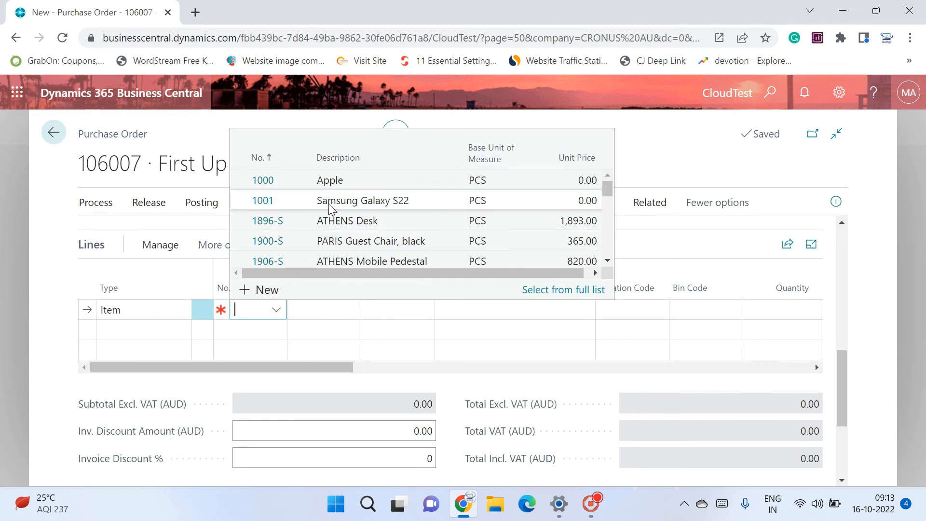
click(389, 201)
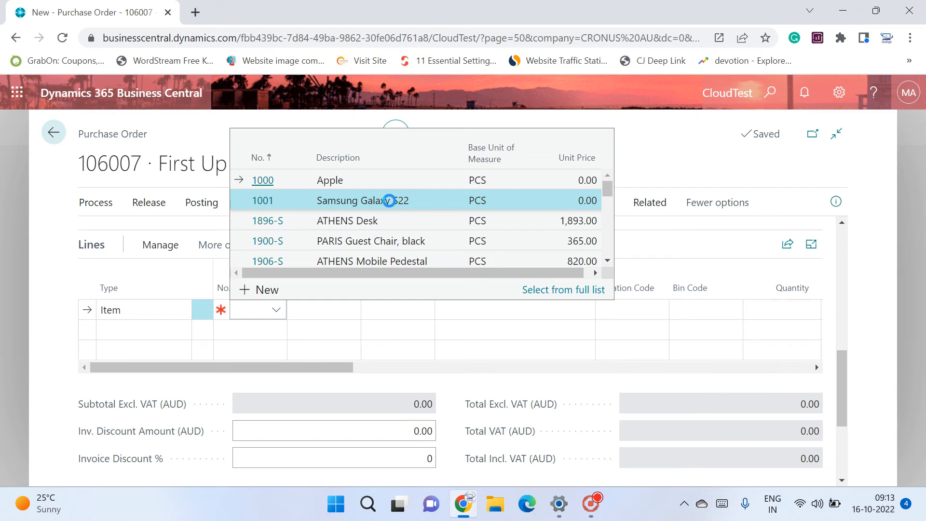
click(389, 201)
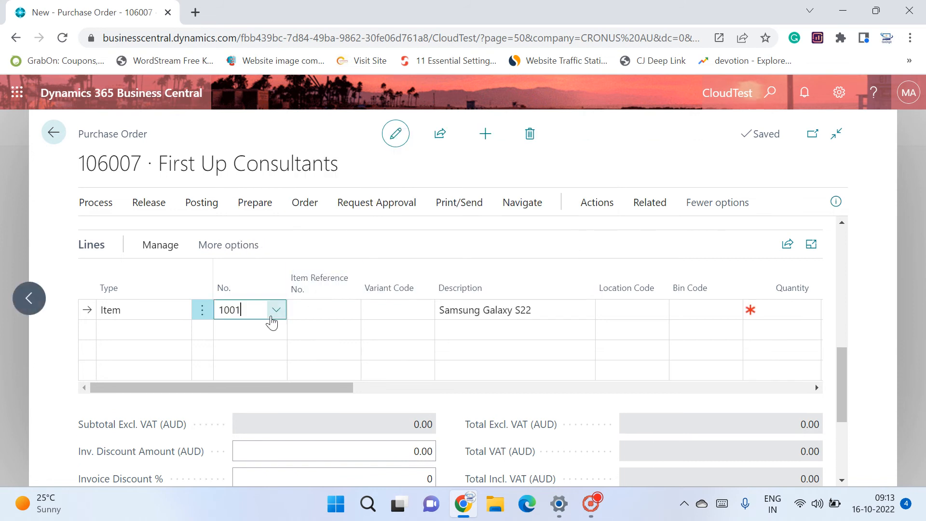
click(534, 314)
key(Tab)
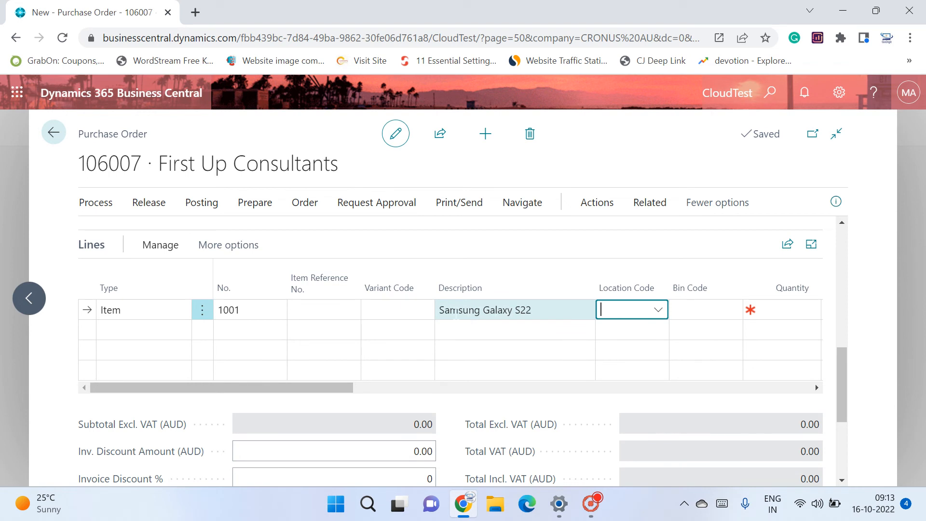
click(387, 309)
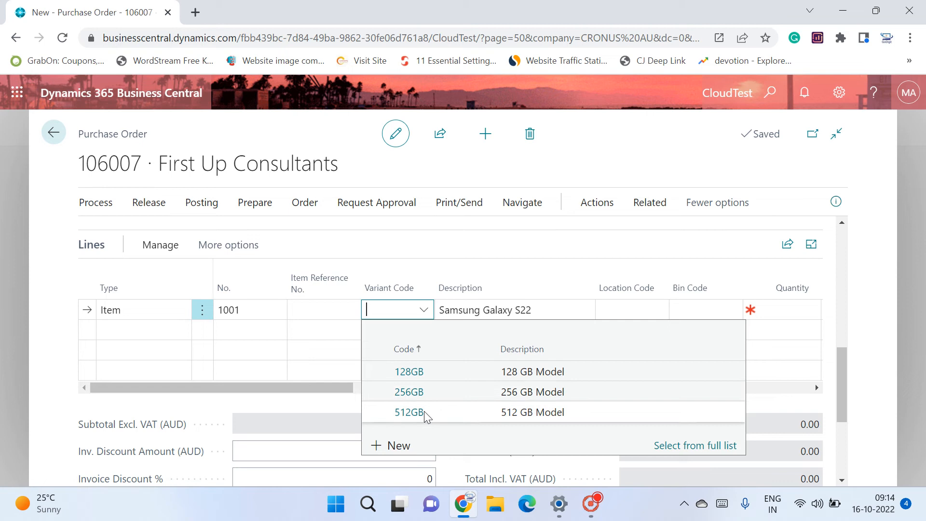
click(435, 374)
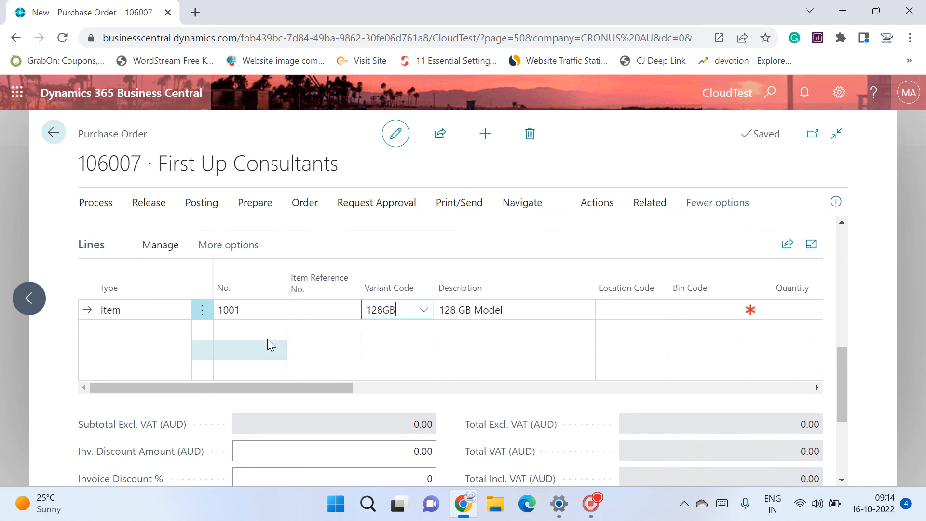
Step: Add a second order line for item 1001, Samsung Galaxy S22, with variant code 256GB
click(250, 330)
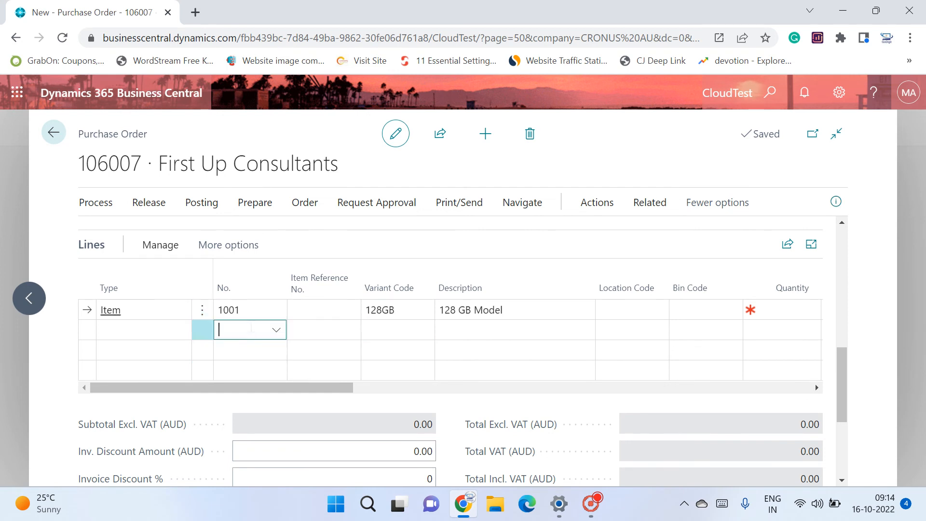
click(276, 330)
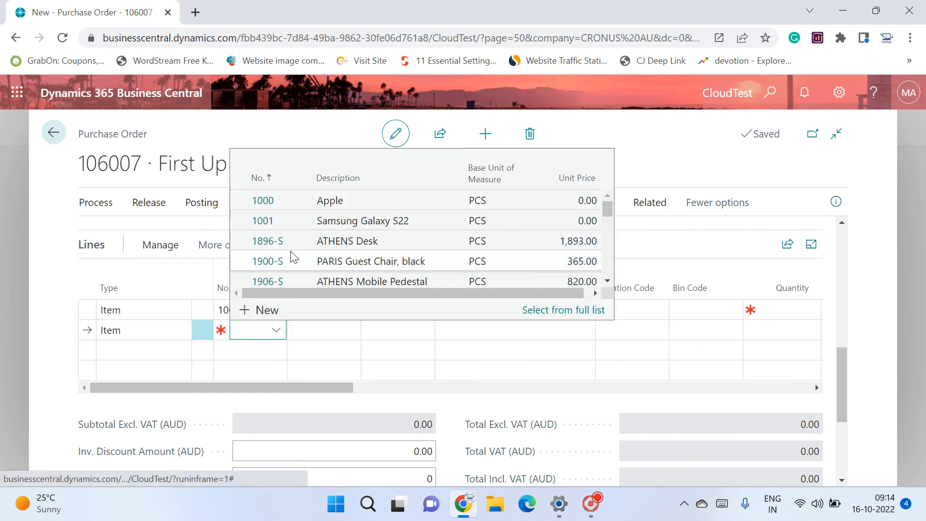
click(322, 220)
click(399, 330)
click(424, 332)
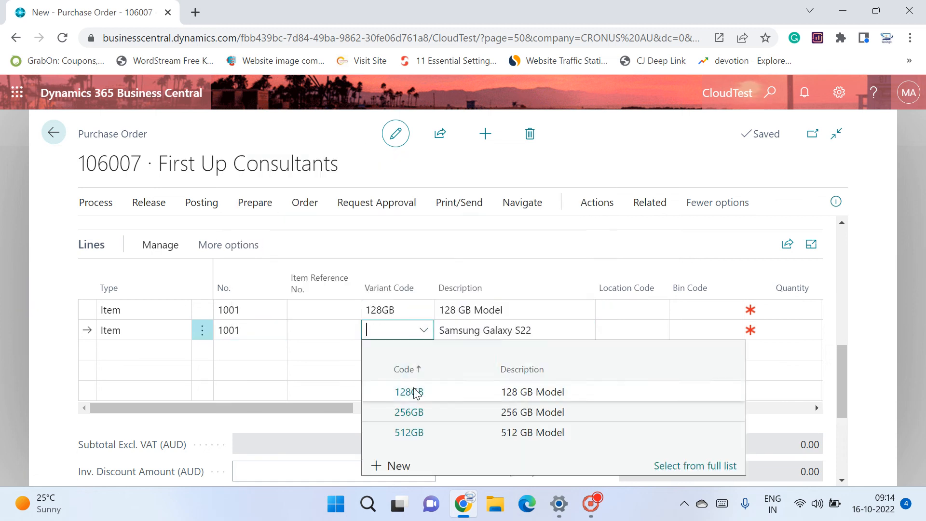
click(411, 412)
click(482, 330)
key(Up)
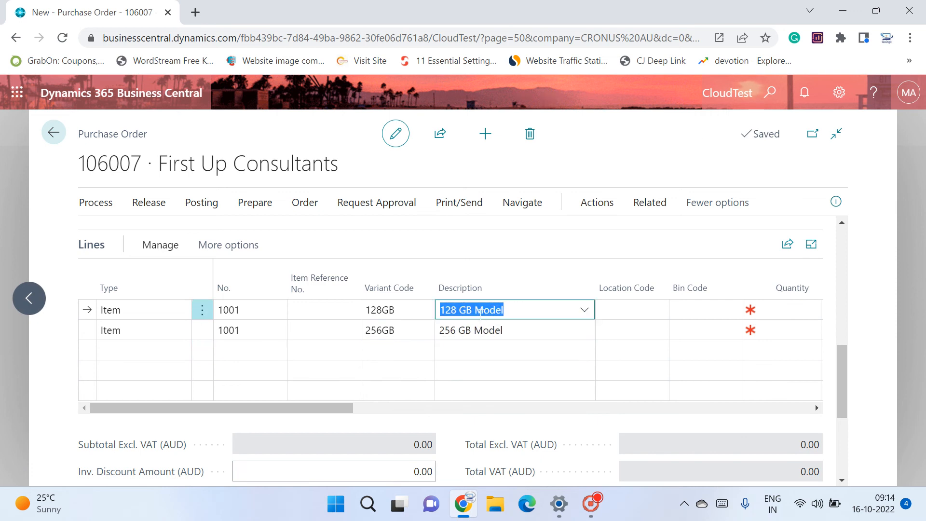
Step: Look at the Variant Code column and the fields available for personalizing the order lines, and leave personalization
click(404, 310)
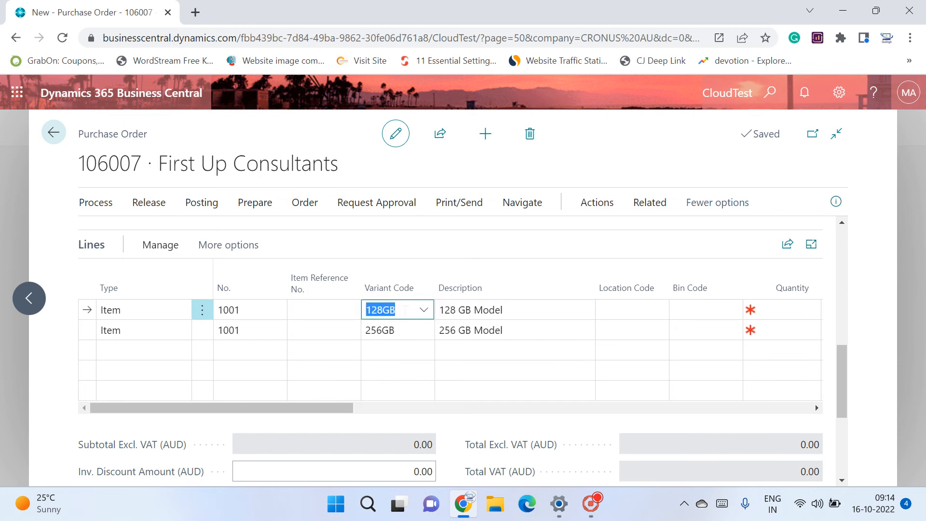
mouse_move(387, 292)
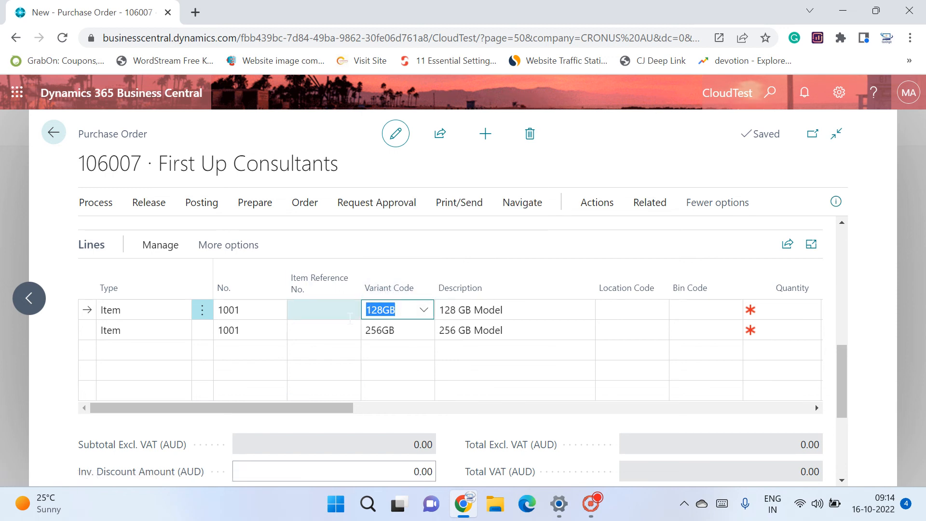
click(839, 97)
click(742, 197)
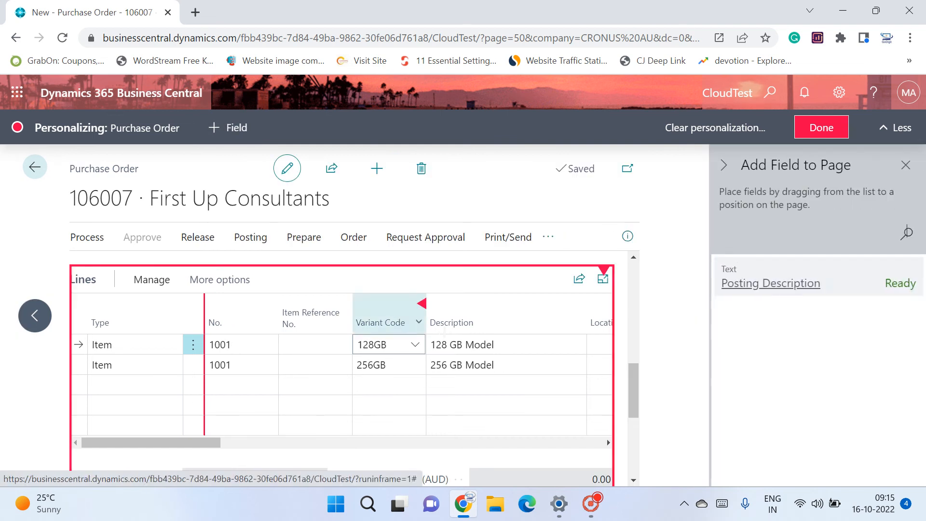
click(432, 345)
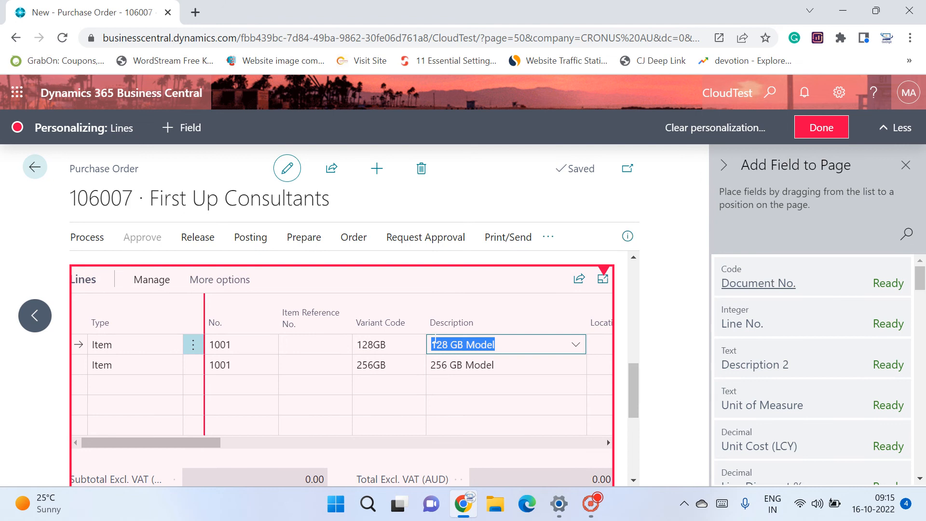
click(819, 129)
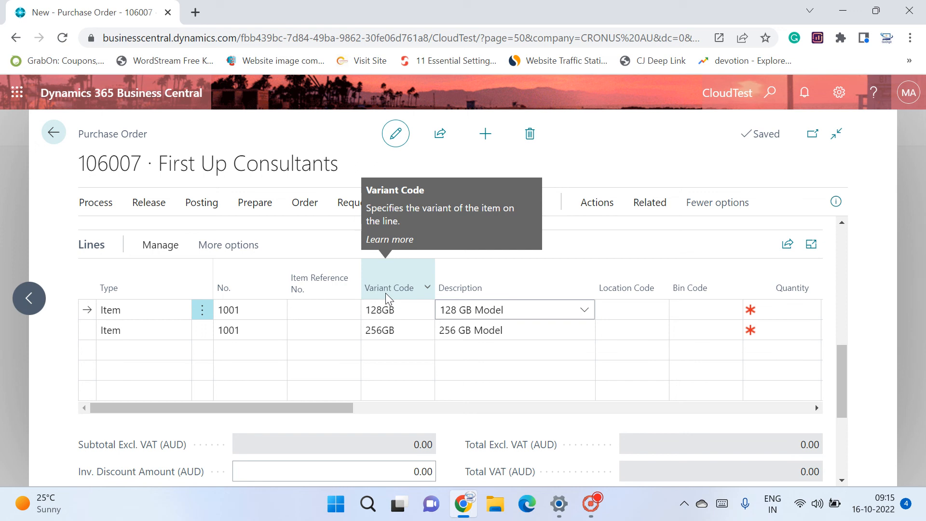
Step: Leave the location and bin codes empty and set the quantity to 10 on both order lines
click(636, 312)
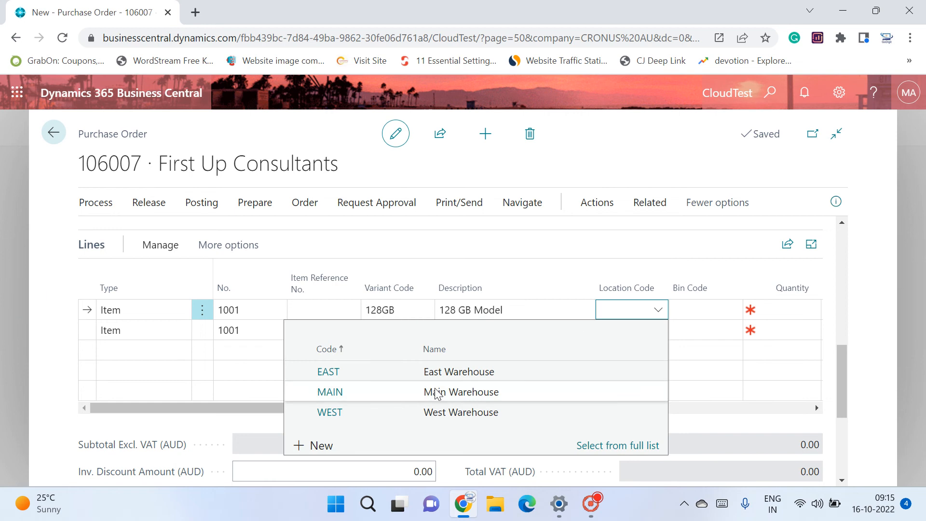
click(707, 311)
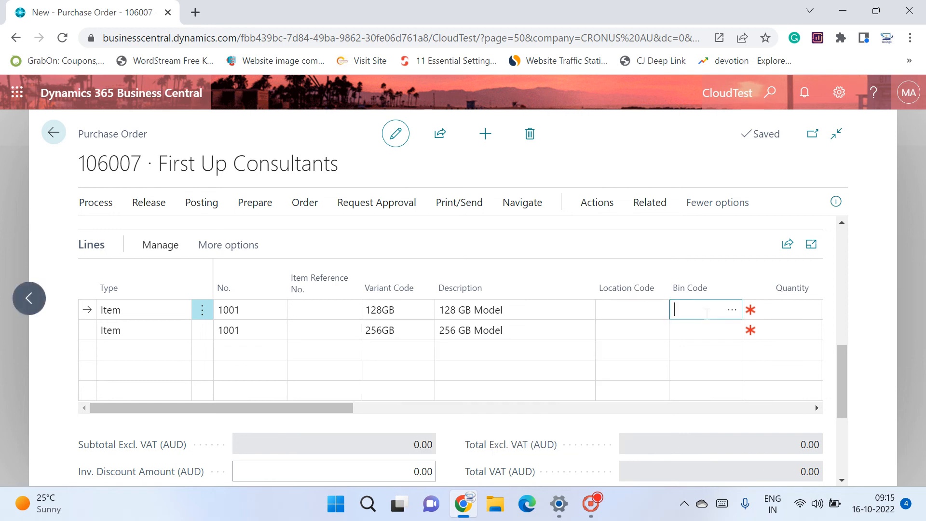
drag(308, 407, 377, 403)
click(629, 308)
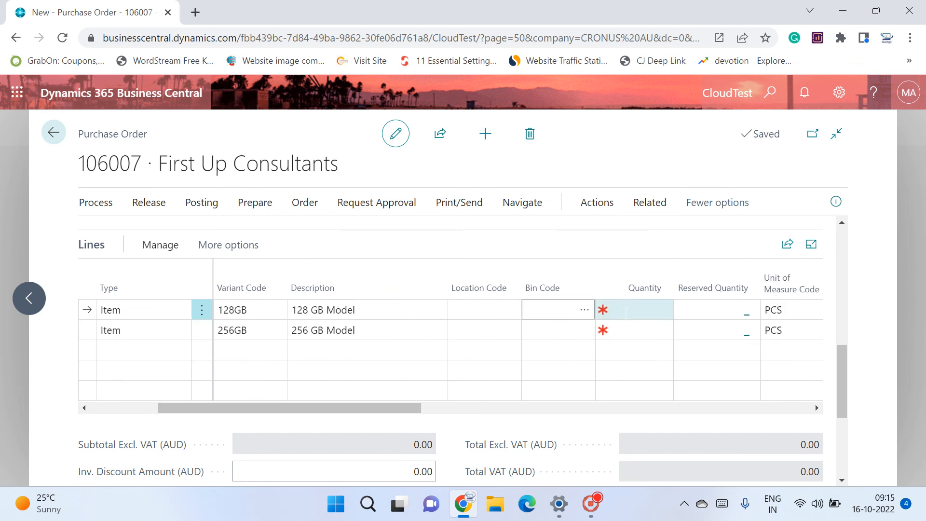
key(Down)
text(10)
Step: Set the direct unit cost to 10,000 for the 128GB line and 20,000 for the 256GB line
click(629, 309)
key(Tab)
key(Tab)
text(10,000)
key(Tab)
key(Down)
key(Left)
text(20000)
key(Up)
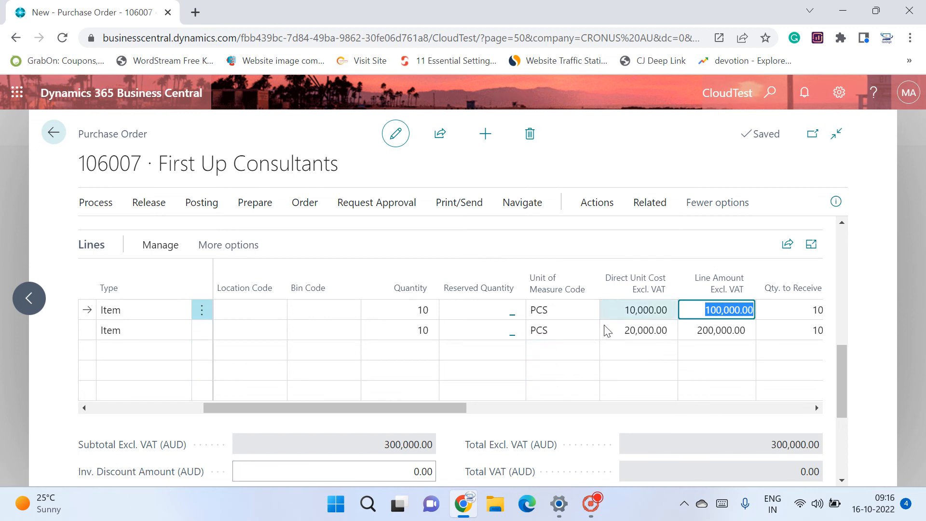
Step: Return to the variant columns of the order lines and release the purchase order
drag(447, 405, 270, 400)
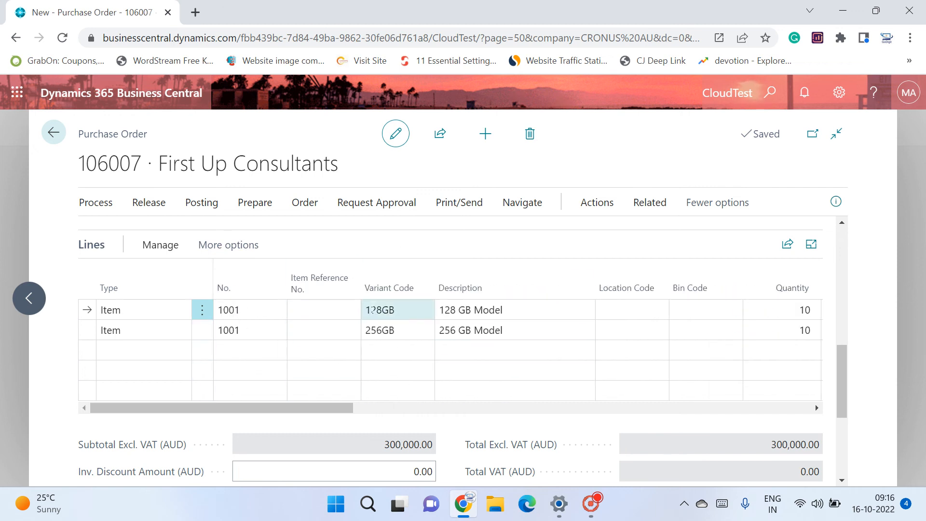
click(139, 209)
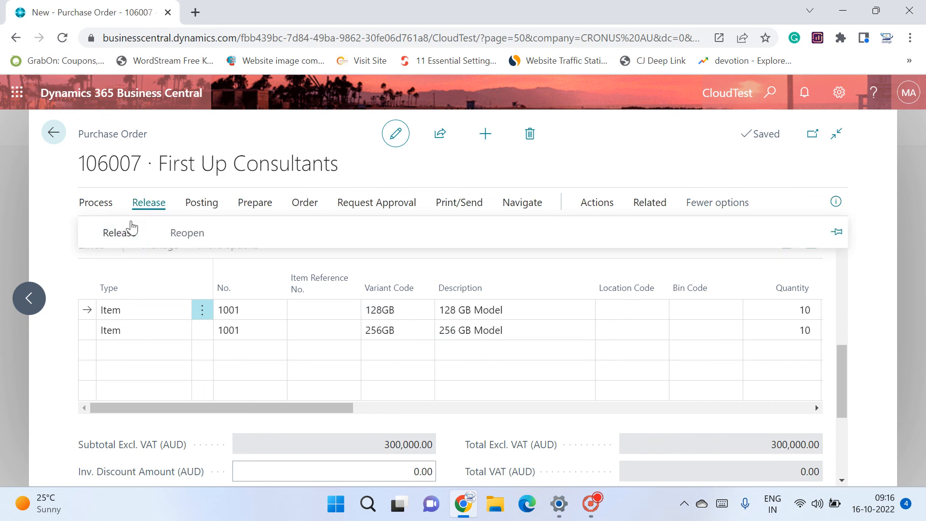
click(123, 233)
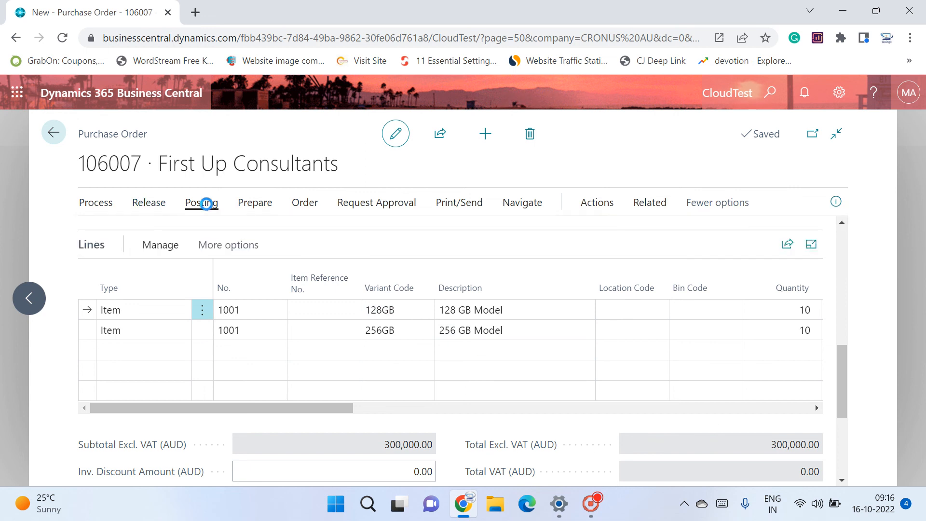
Step: Post the purchase order with the Receive and Invoice option, and decline to open the posted invoice
click(208, 206)
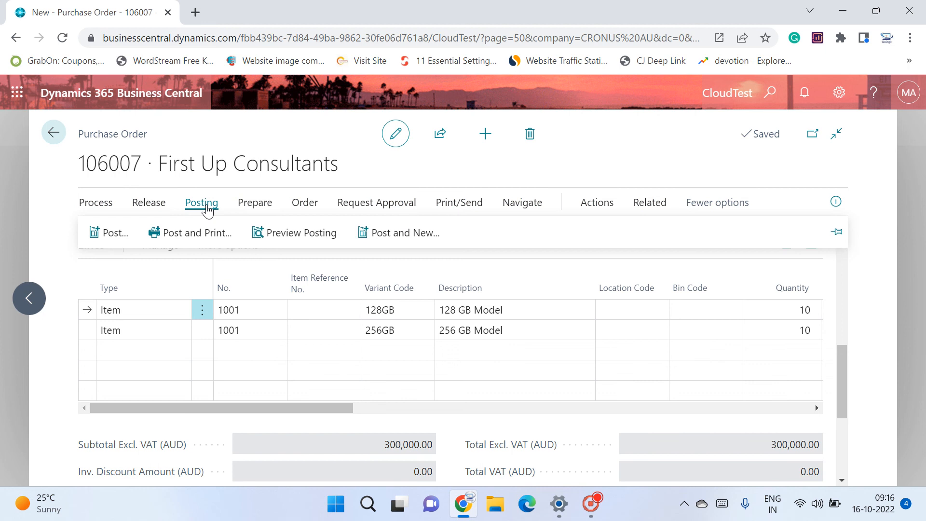
click(118, 237)
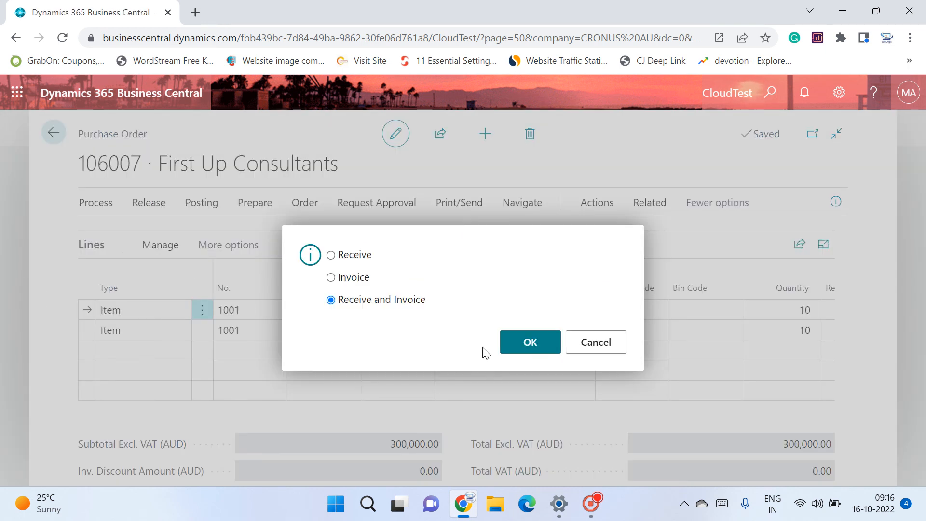
click(530, 344)
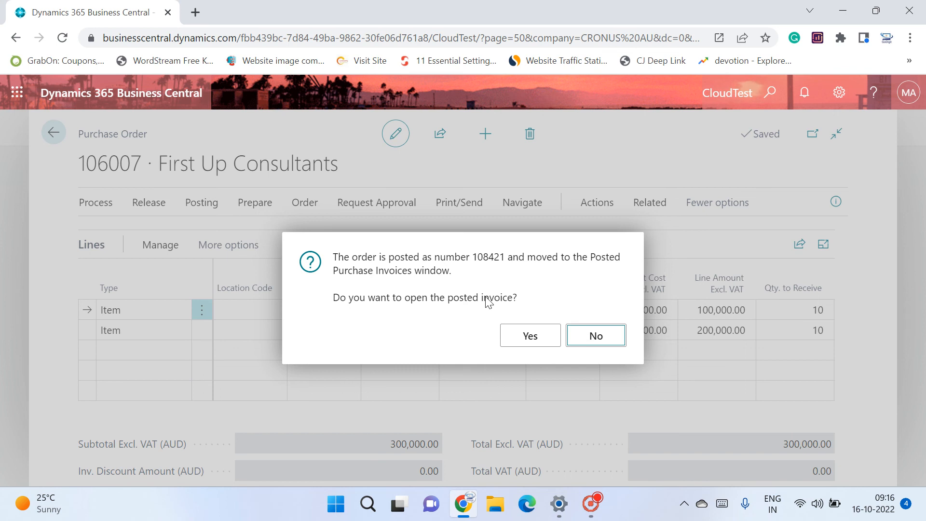
click(593, 338)
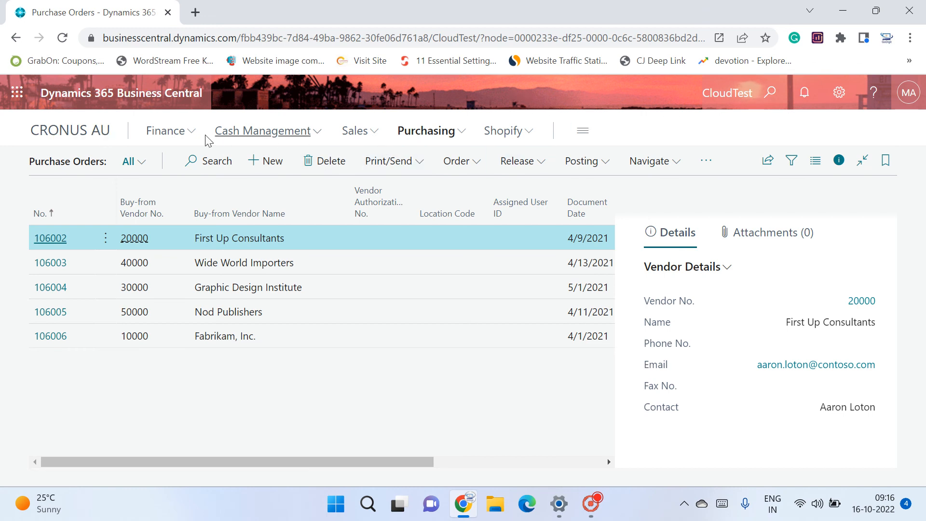
Step: Open the Samsung Galaxy S22 card from the items list and examine its Inventory section
click(94, 135)
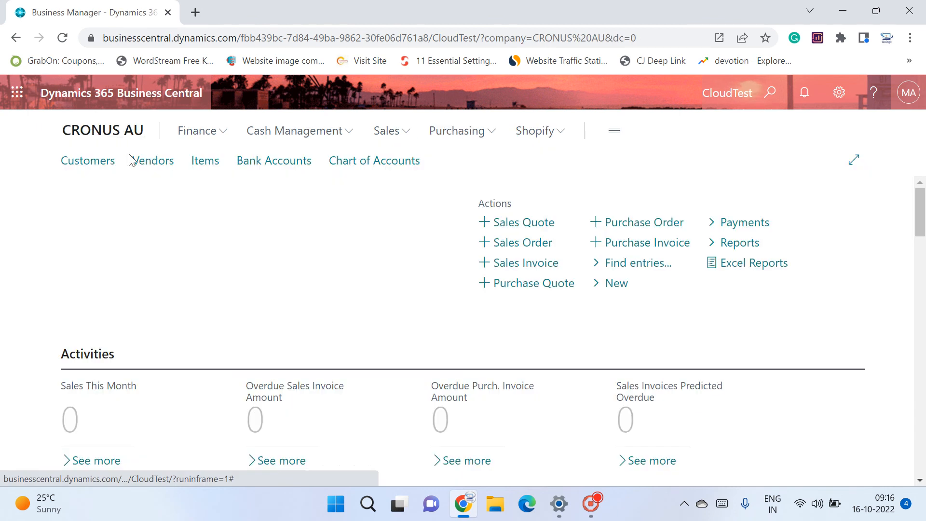
click(203, 162)
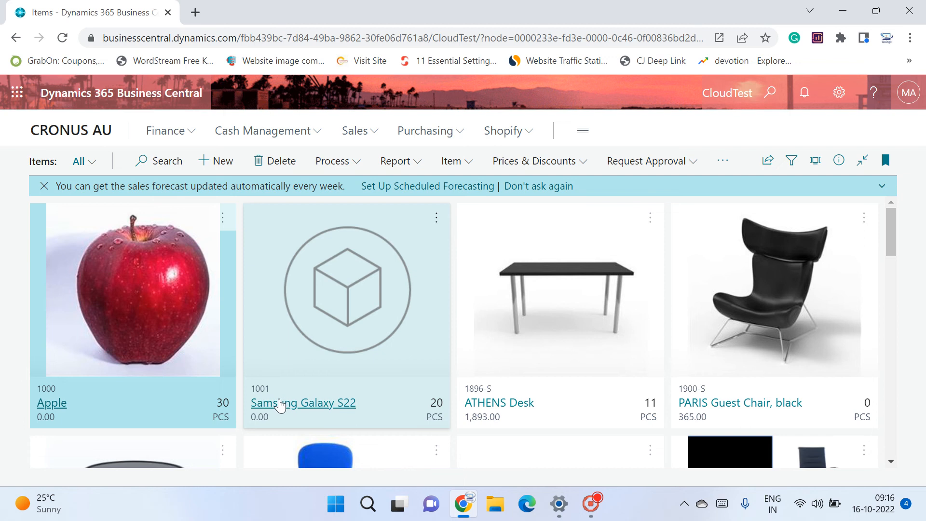
click(280, 403)
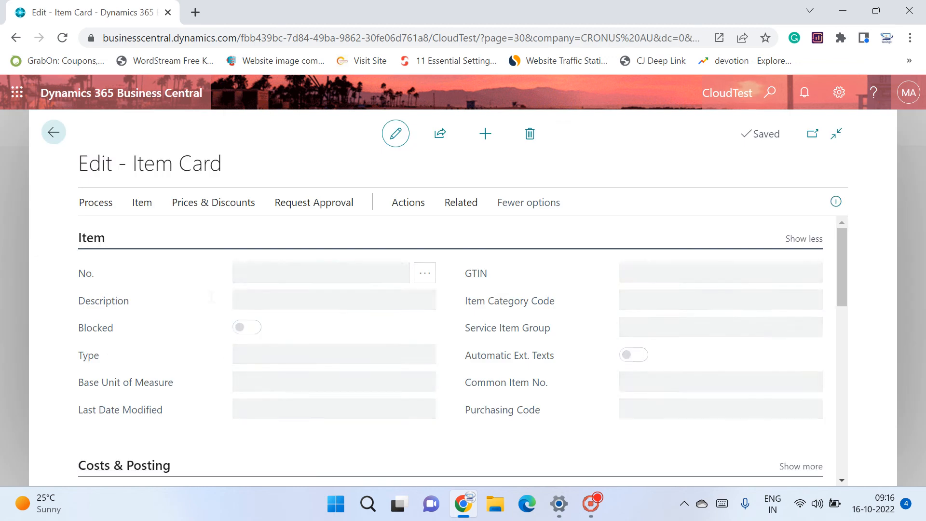
scroll(365, 328, down, 3)
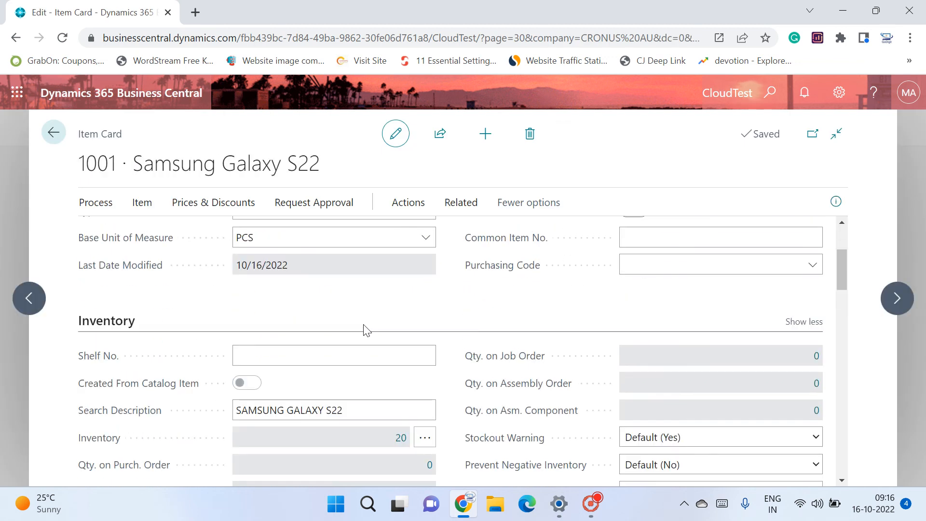
scroll(365, 328, down, 3)
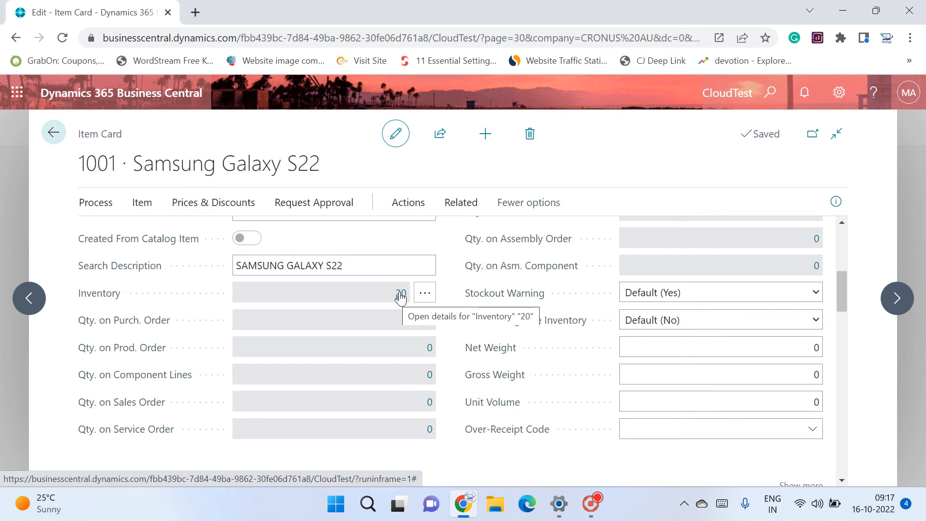
scroll(400, 297, up, 5)
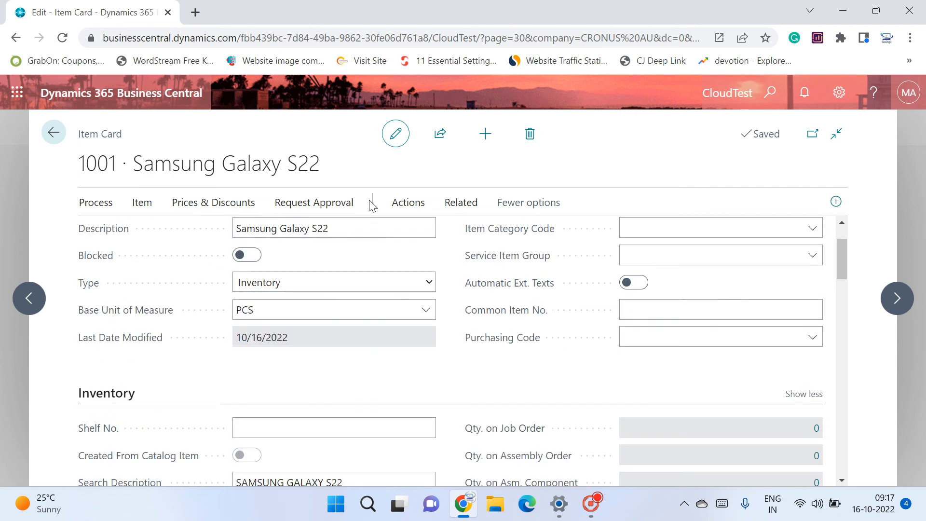
Step: Open the item ledger entries of the Samsung Galaxy S22 and examine the posted quantities per variant code
click(455, 202)
click(118, 234)
mouse_move(123, 268)
click(235, 260)
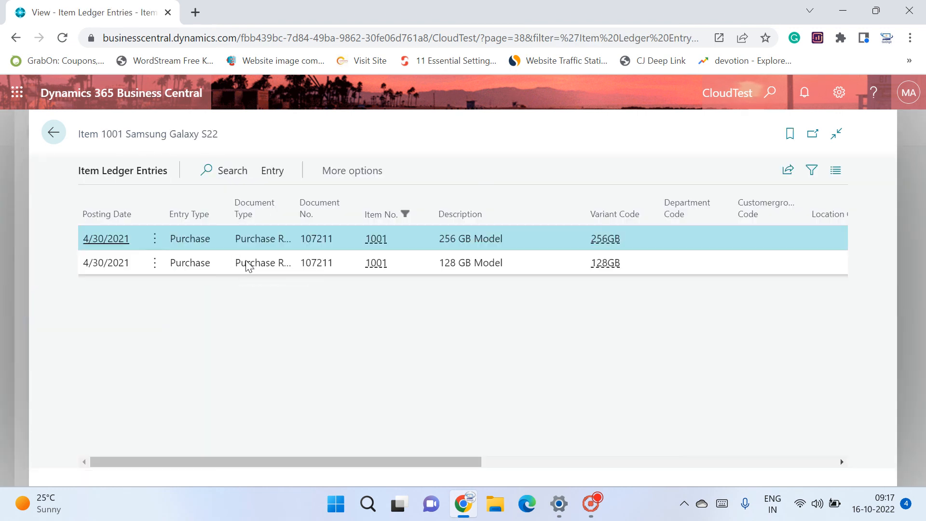
drag(366, 456, 384, 459)
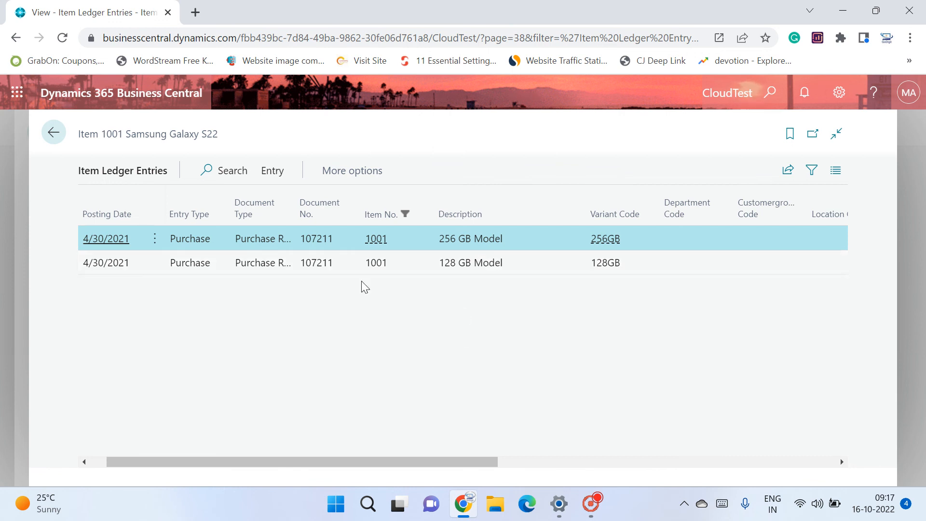
drag(472, 461, 622, 471)
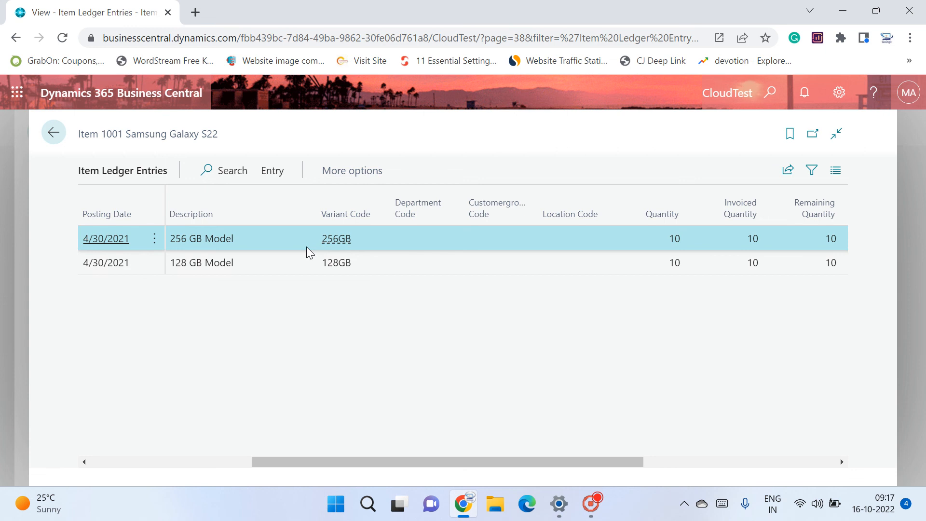
mouse_move(261, 217)
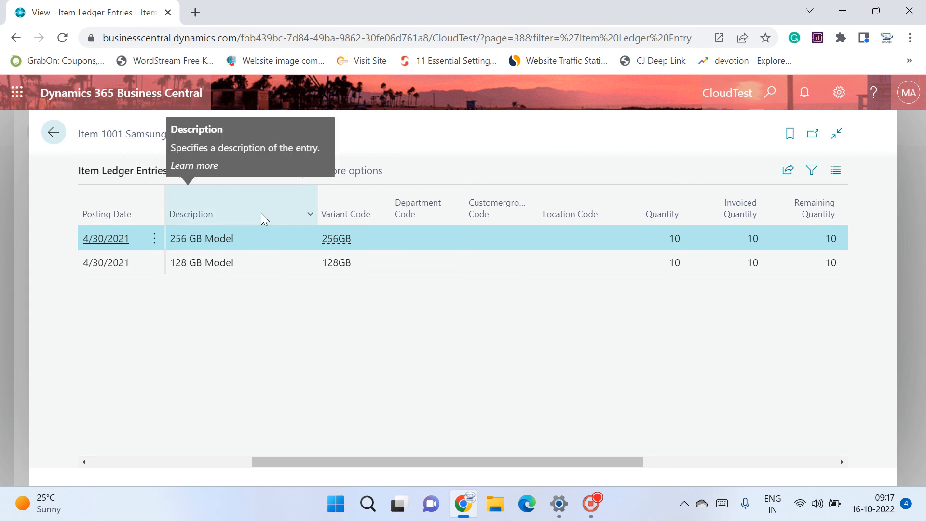
mouse_move(340, 218)
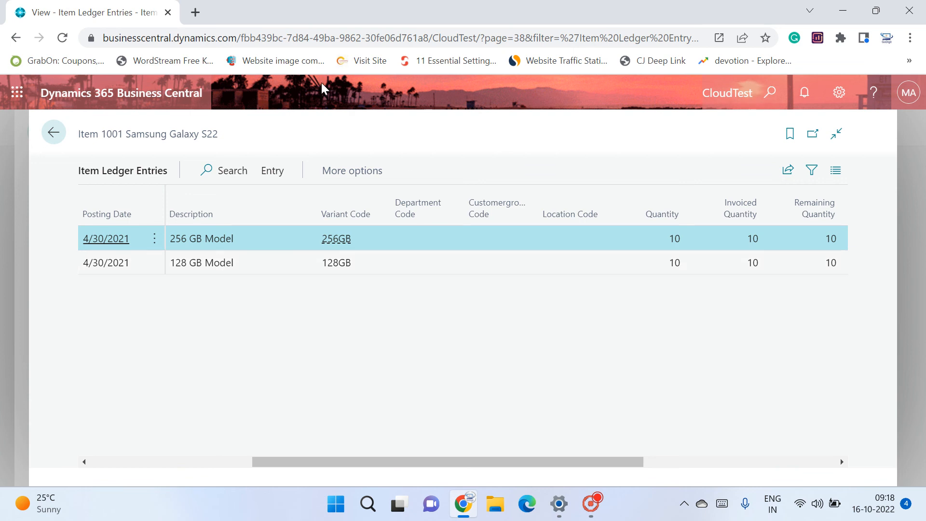
Step: Create a new sales order with all General fields shown and choose Adatum Corporation as the customer
click(53, 137)
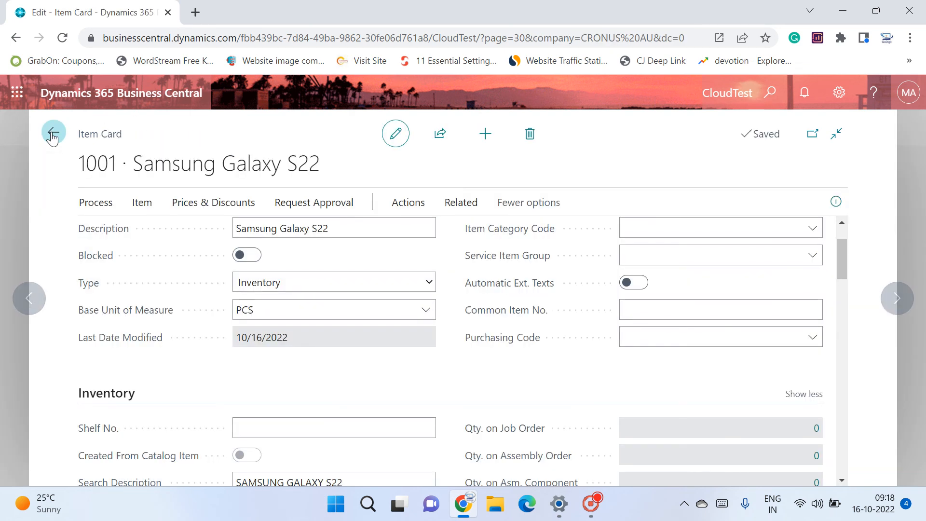
click(52, 137)
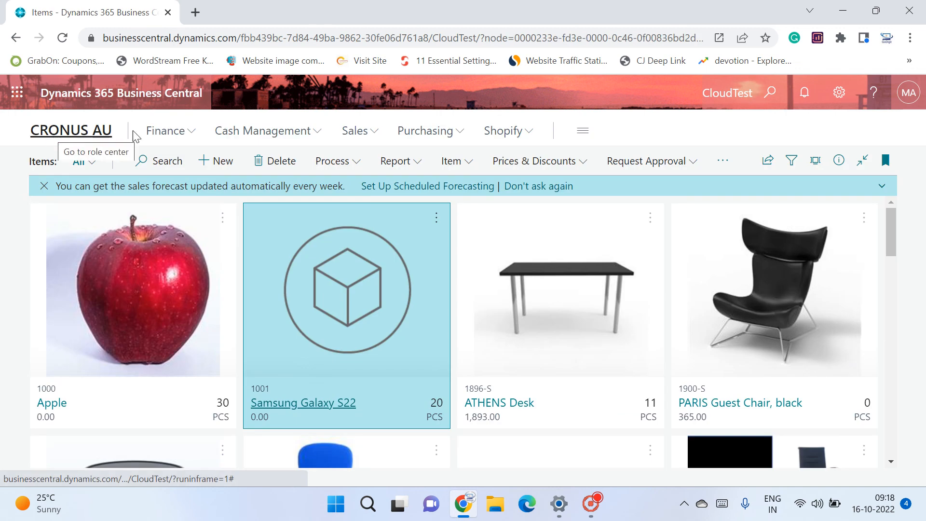
click(355, 137)
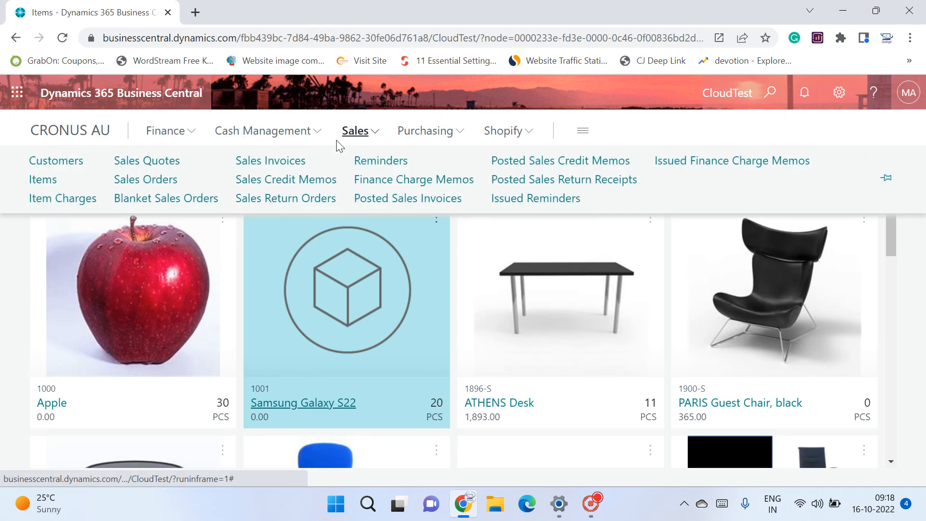
click(153, 183)
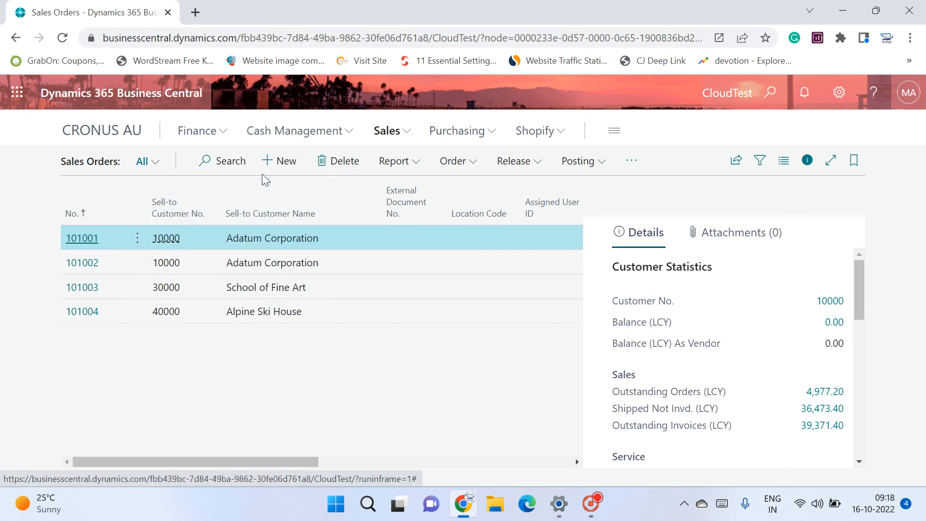
click(281, 170)
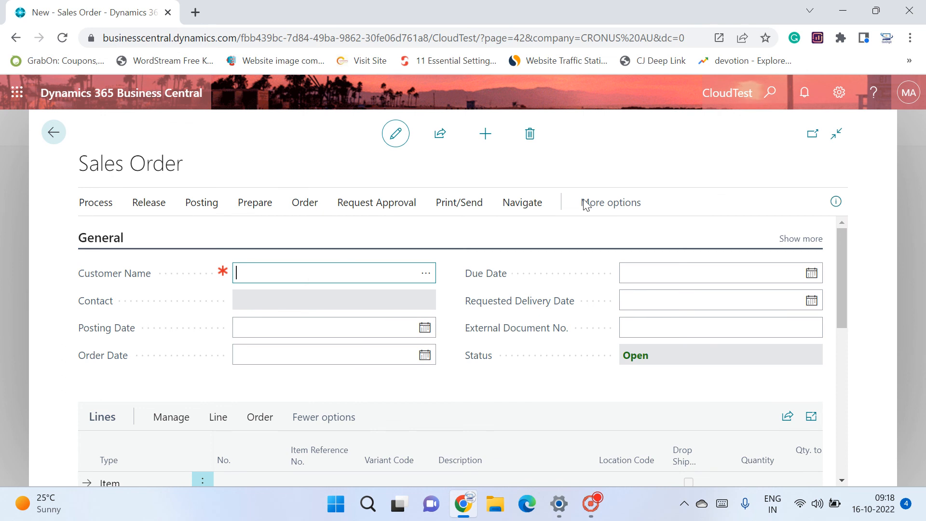
click(800, 239)
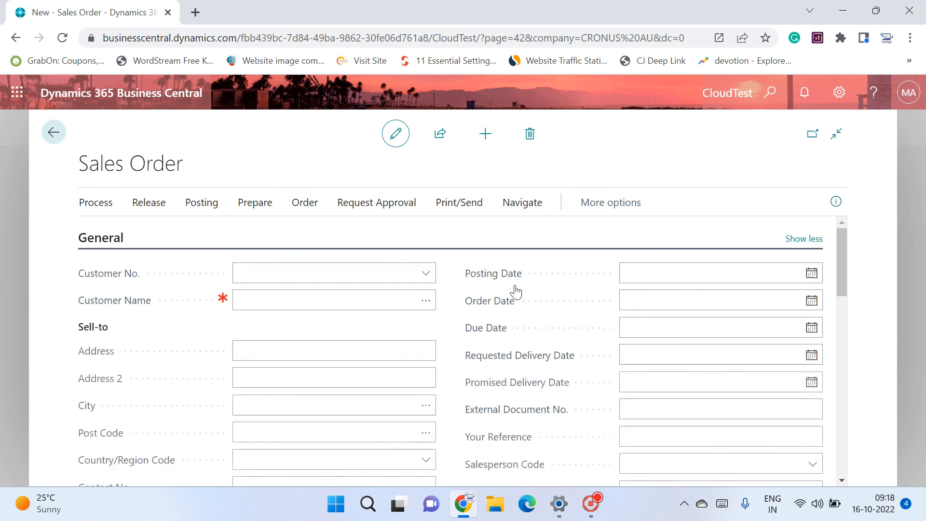
click(420, 275)
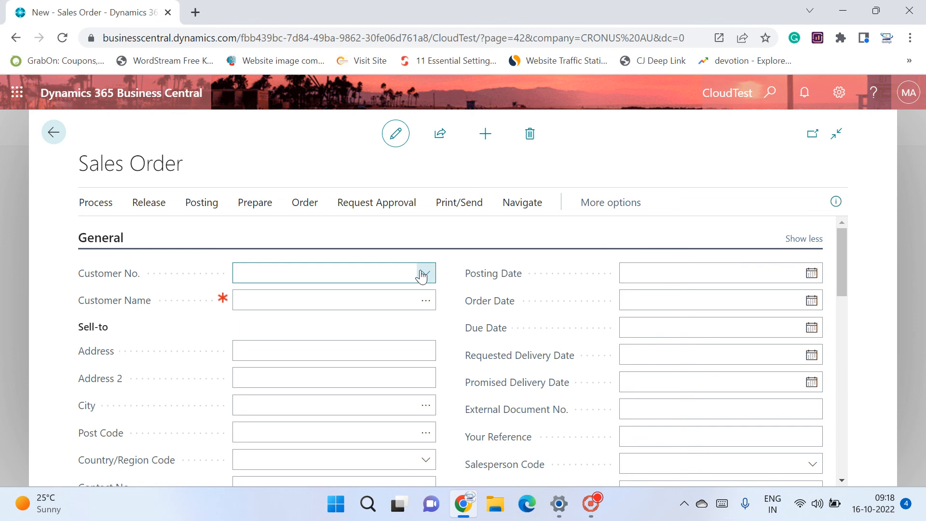
click(321, 330)
Step: Add item 1001, Samsung Galaxy S22, to the first sales order line with variant code 128GB
drag(838, 249, 830, 370)
click(245, 368)
click(274, 367)
click(383, 259)
click(418, 368)
click(423, 368)
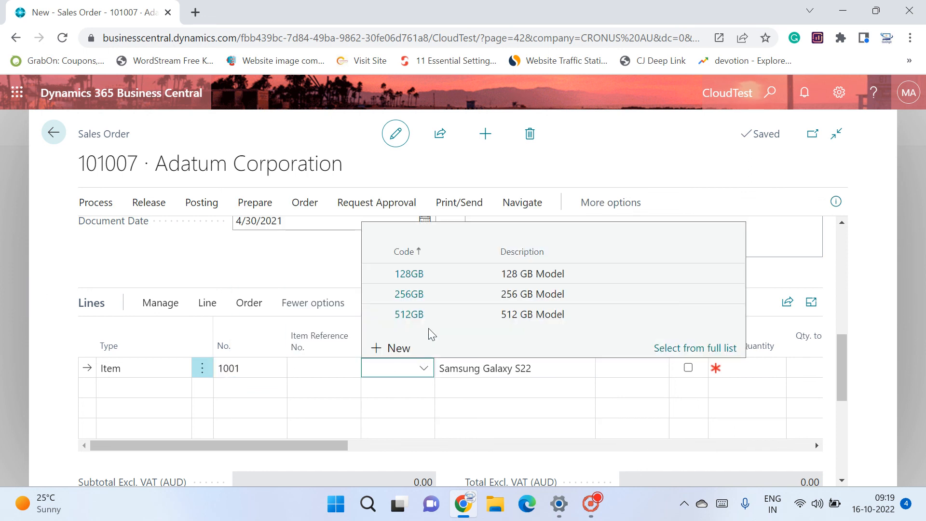
click(441, 274)
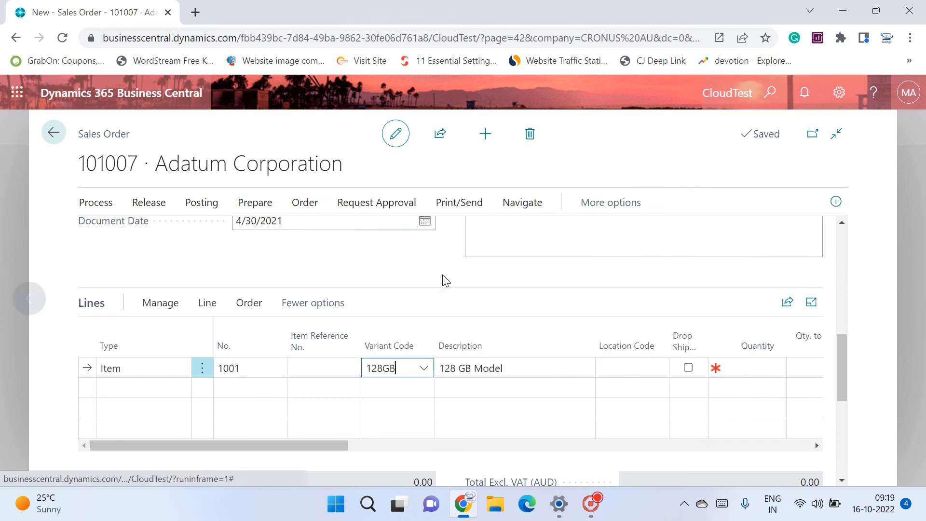
Step: Add item 1001, Samsung Galaxy S22, to a second sales order line with variant code 256GB
click(249, 386)
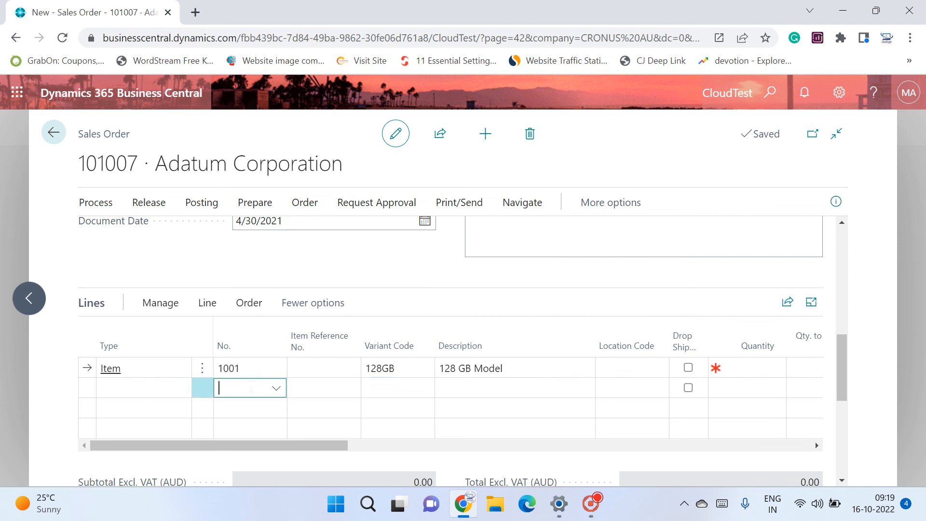
click(273, 389)
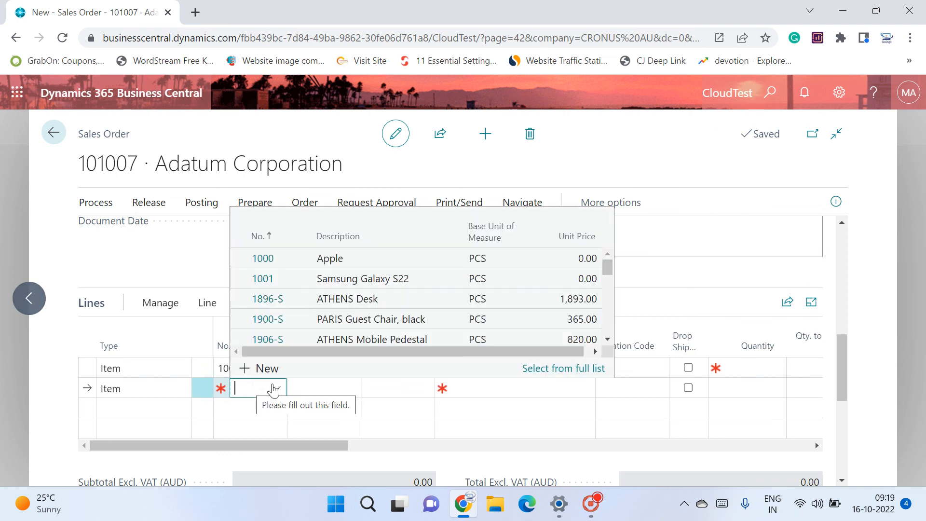
click(333, 279)
click(422, 389)
click(440, 314)
click(254, 406)
click(412, 389)
click(422, 388)
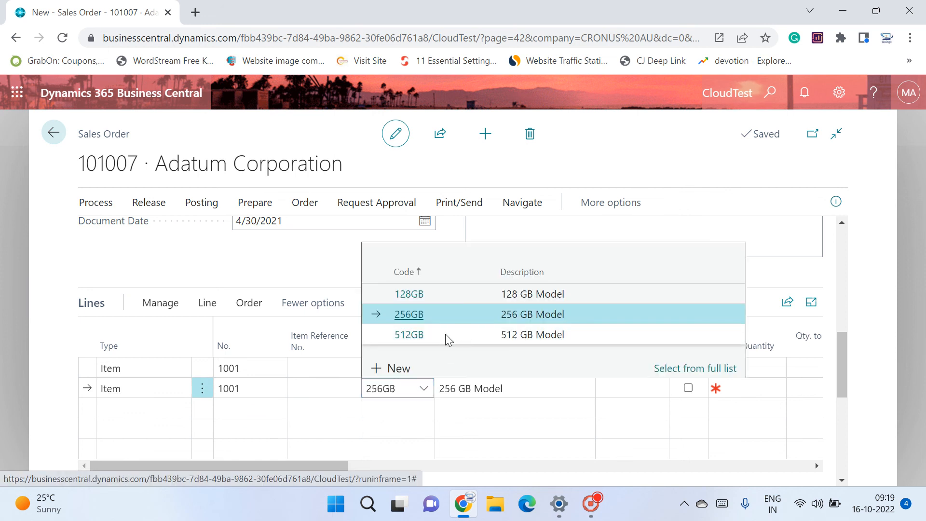
click(316, 367)
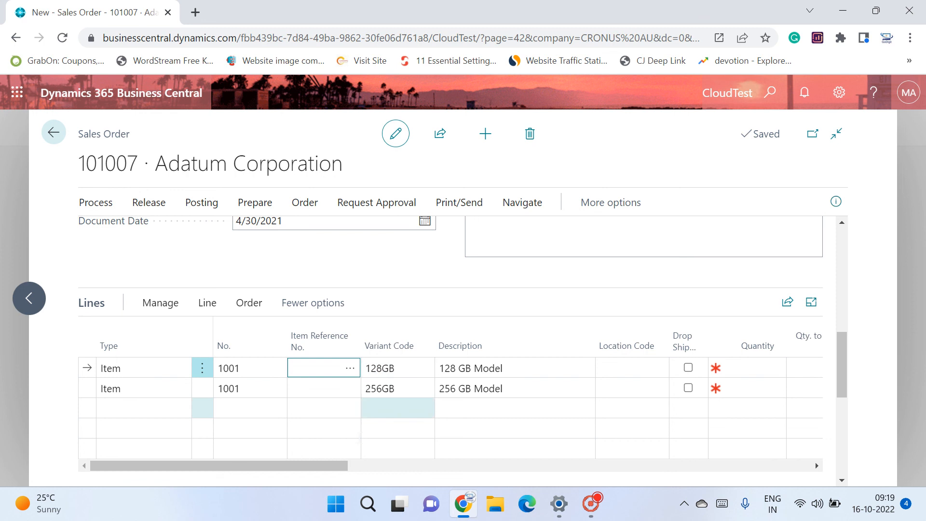
Step: Set the quantity to 5 on both the 128GB and 256GB sales order lines
mouse_move(318, 464)
mouse_down()
mouse_move(429, 464)
mouse_move(330, 464)
mouse_up()
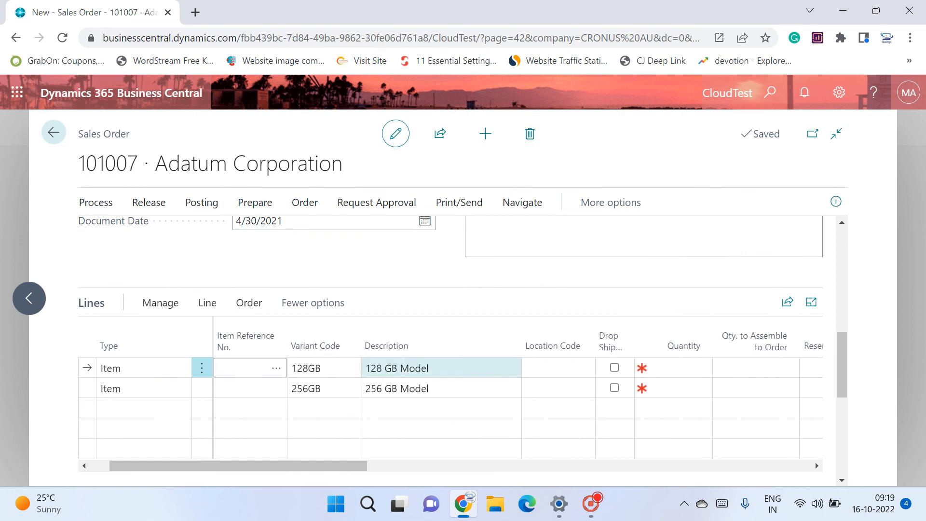
drag(344, 462, 455, 461)
click(372, 370)
text(5)
key(Down)
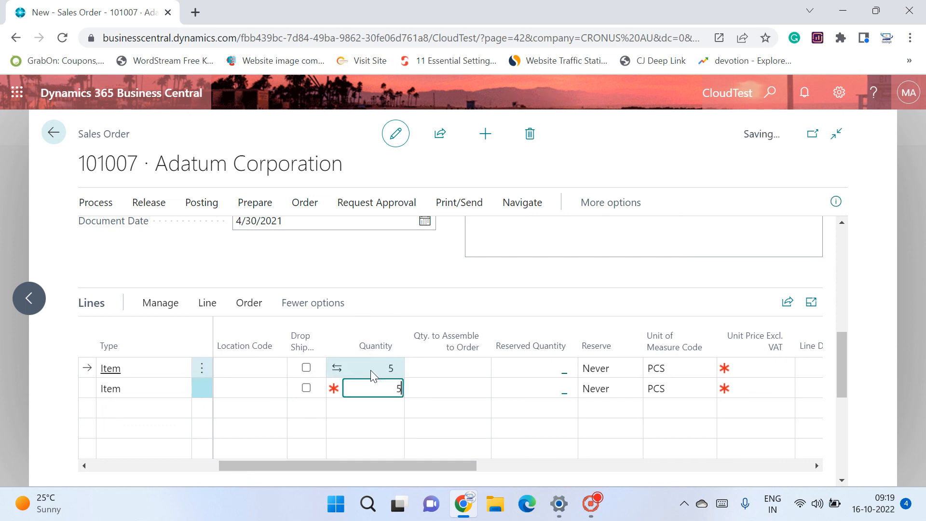
click(372, 371)
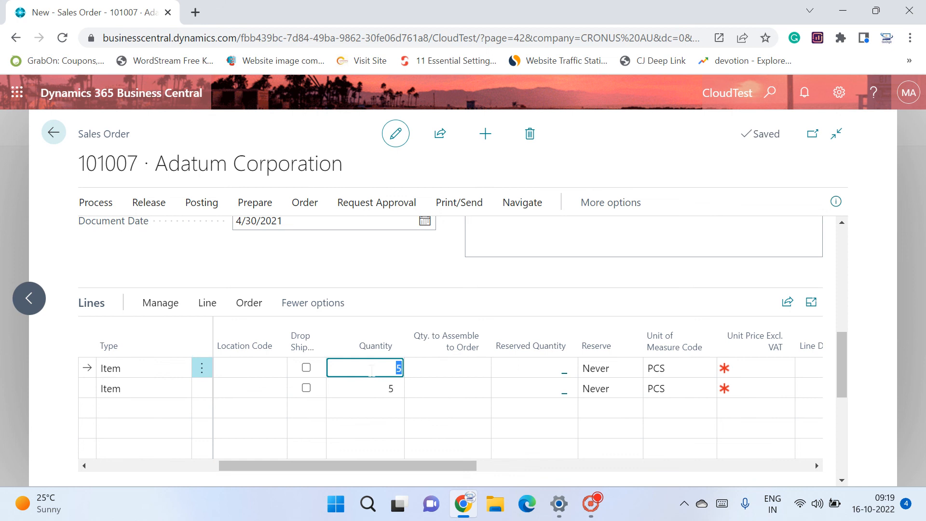
Step: Release the sales order and check the General section for its status
click(149, 202)
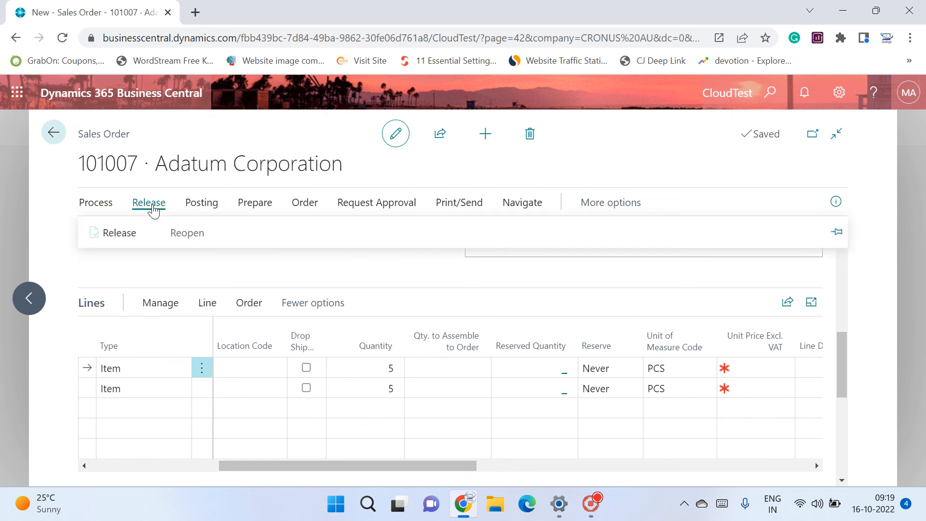
click(136, 234)
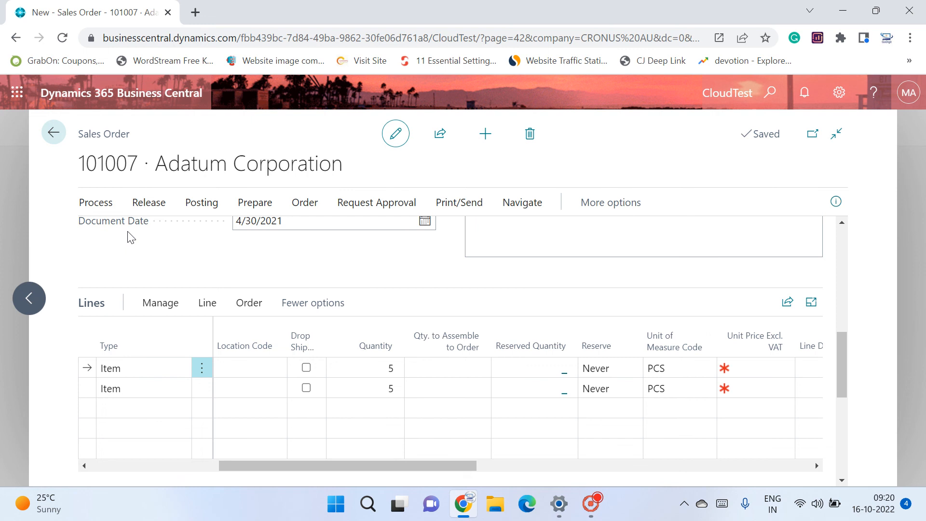
scroll(341, 287, up, 5)
Step: Post the sales order with the Ship and Invoice option, and decline to open the posted invoice
click(193, 204)
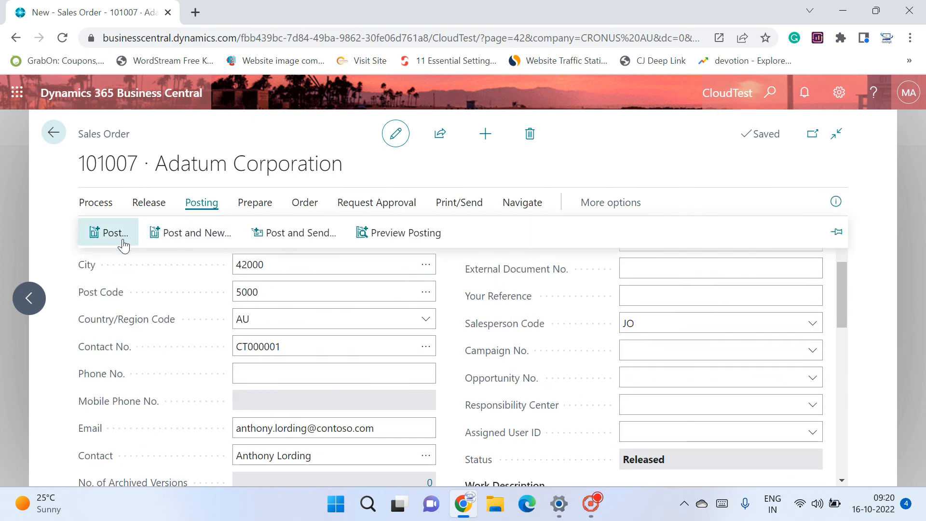
click(109, 237)
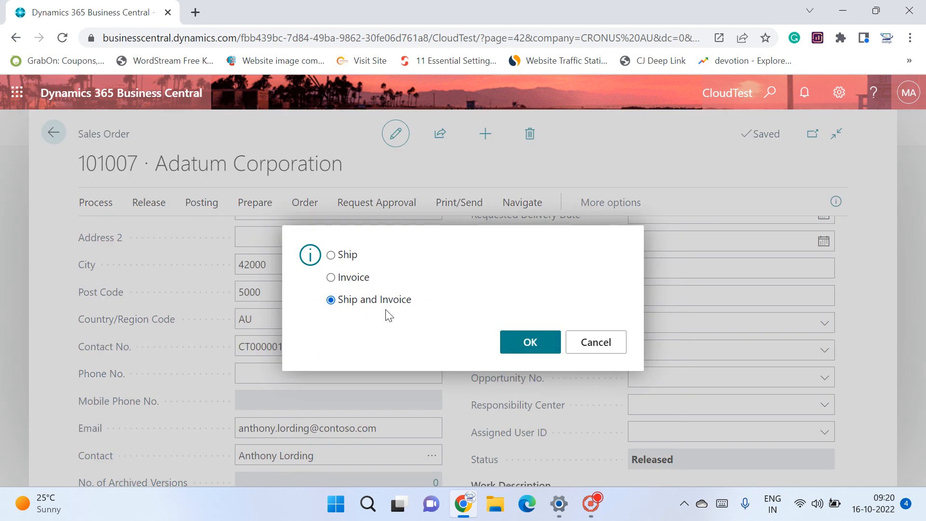
click(514, 340)
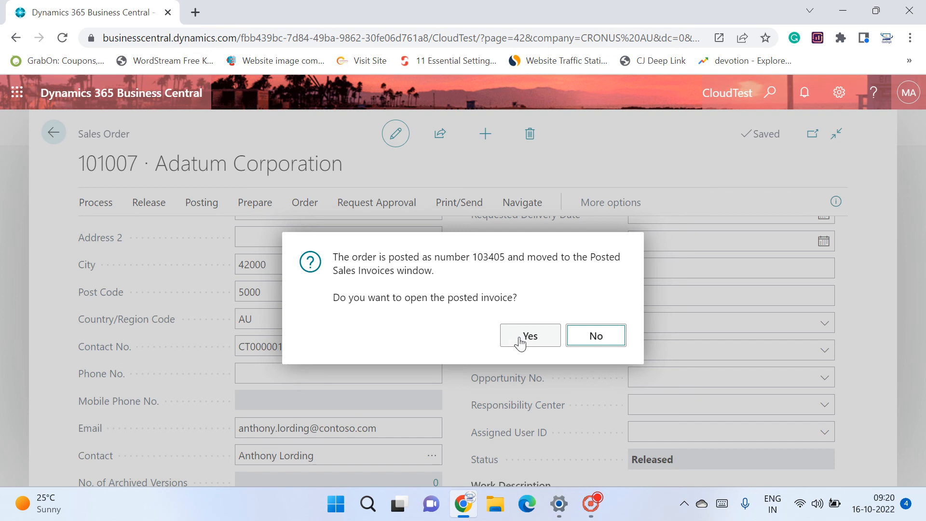
click(591, 341)
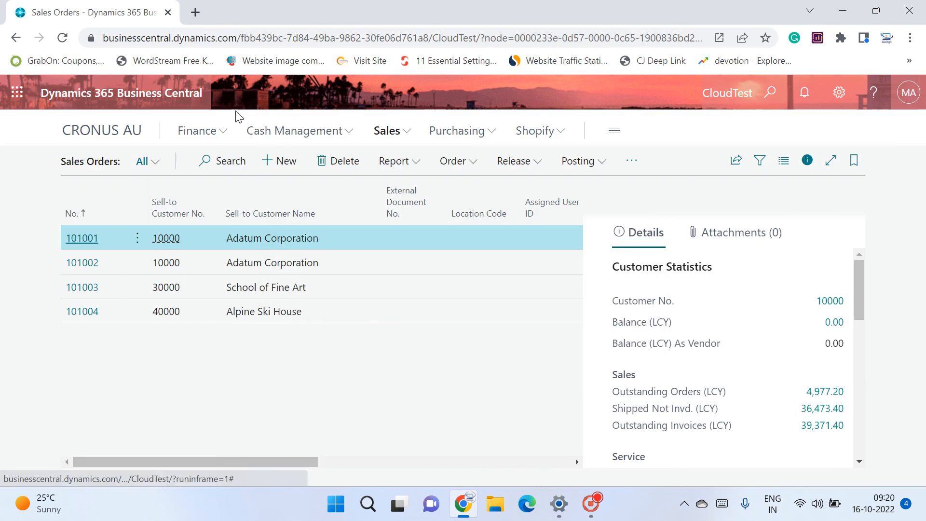
Step: Open the Samsung Galaxy S22 card from the items list and check its Inventory quantity after the sale
click(118, 137)
click(205, 162)
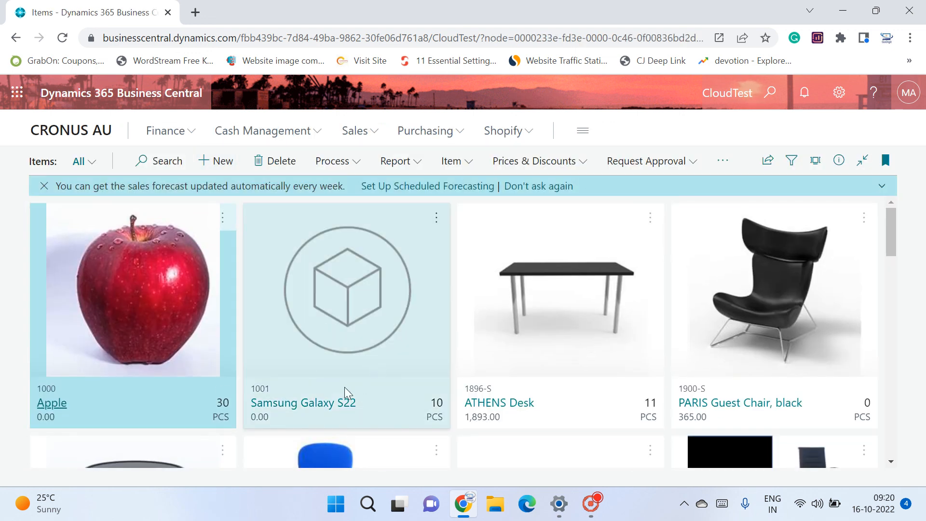
click(328, 403)
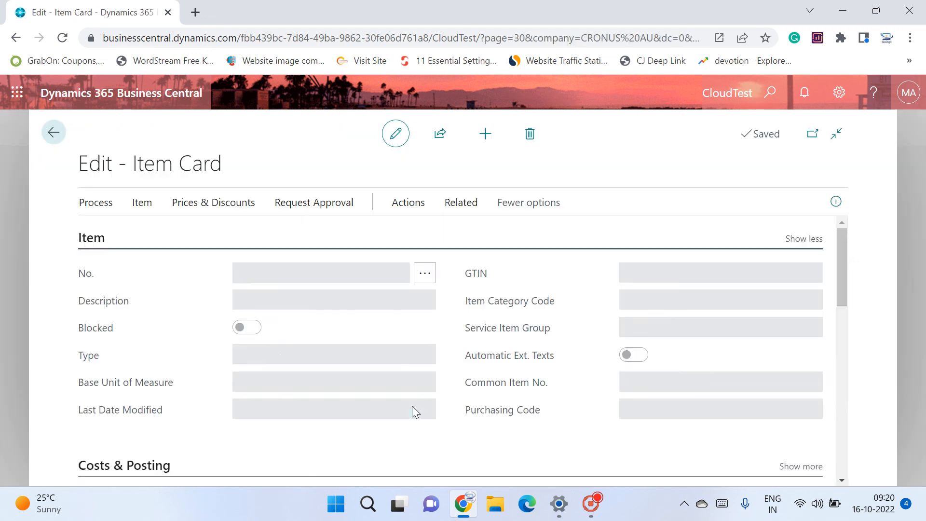
scroll(420, 388, down, 5)
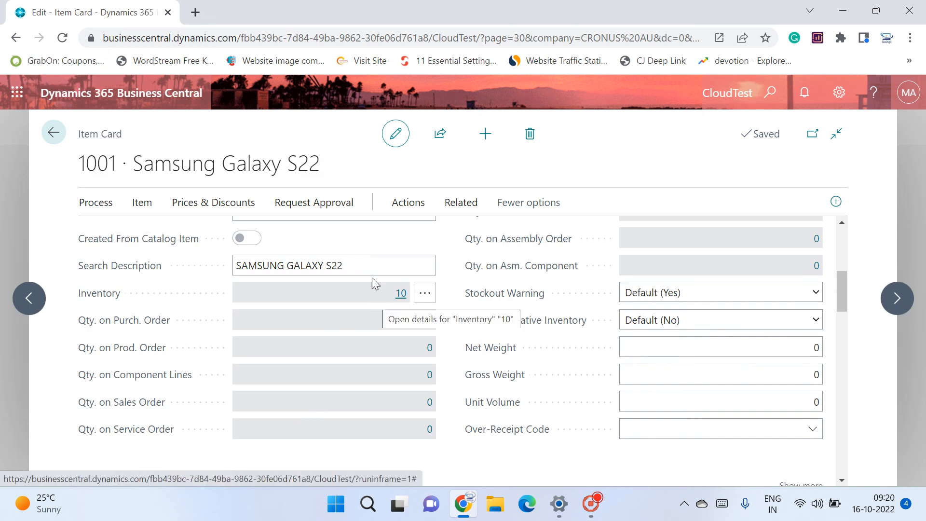
Step: Open the item's ledger entries and compare the sale and purchase quantities and remaining quantities of each variant
click(465, 212)
click(140, 241)
mouse_move(156, 266)
click(235, 261)
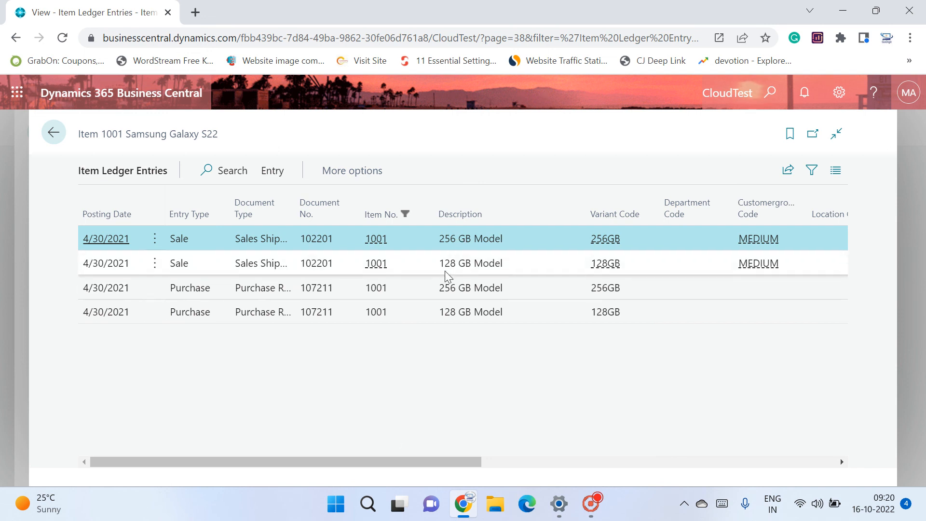
drag(449, 459, 663, 482)
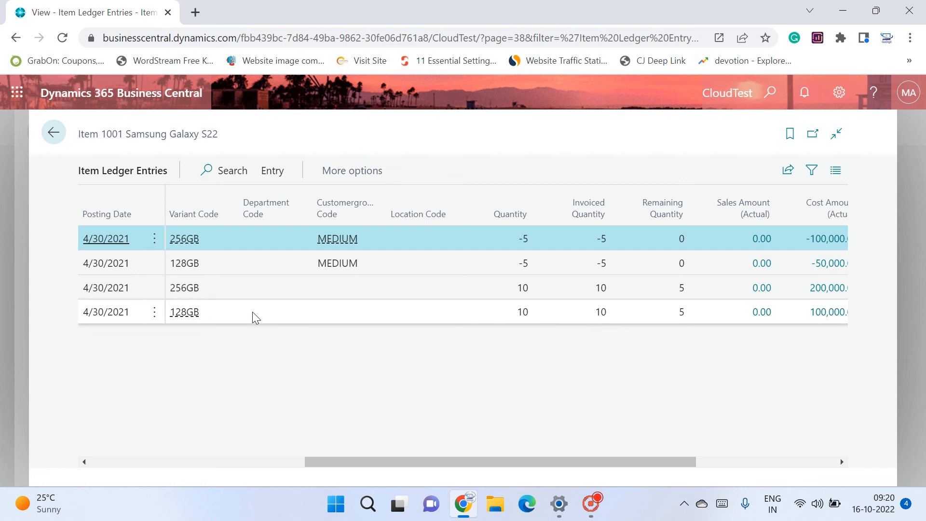
drag(350, 461, 166, 455)
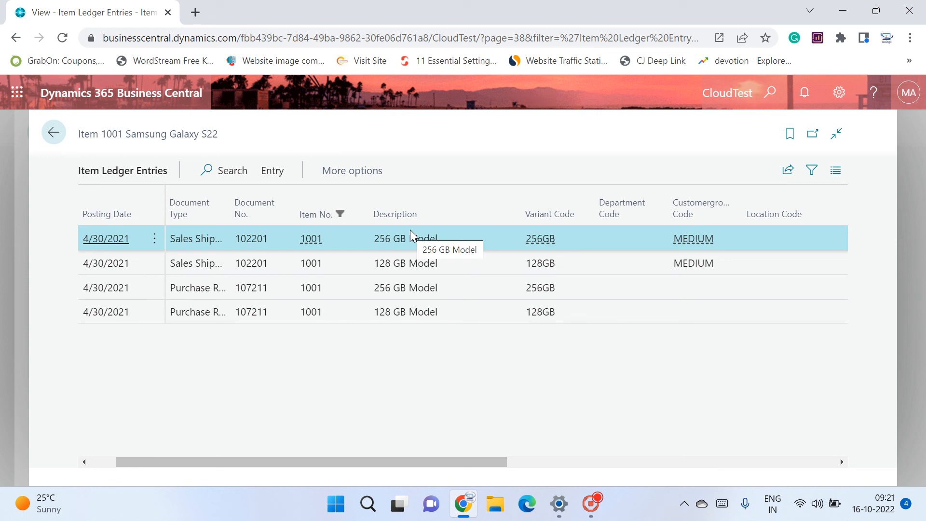
Step: Return to the items list, search for "varian" and open Samsung Galaxy S22's Item Availability by Variant page
click(53, 133)
click(54, 132)
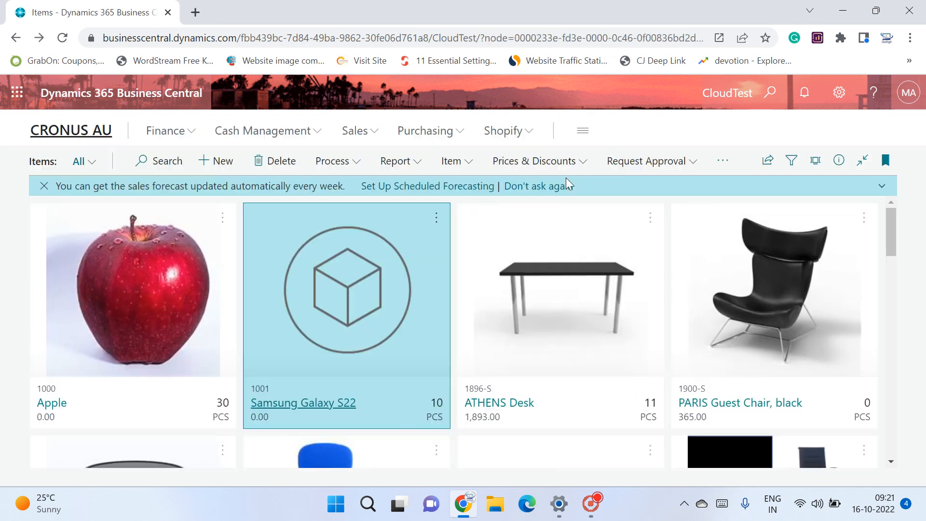
click(771, 97)
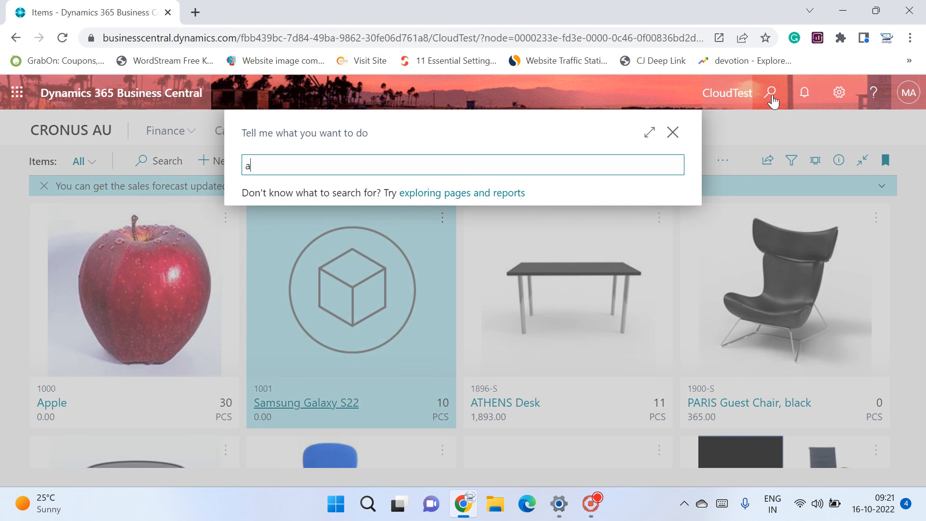
text(vaar)
key(BackSpace)
key(BackSpace)
text(rian)
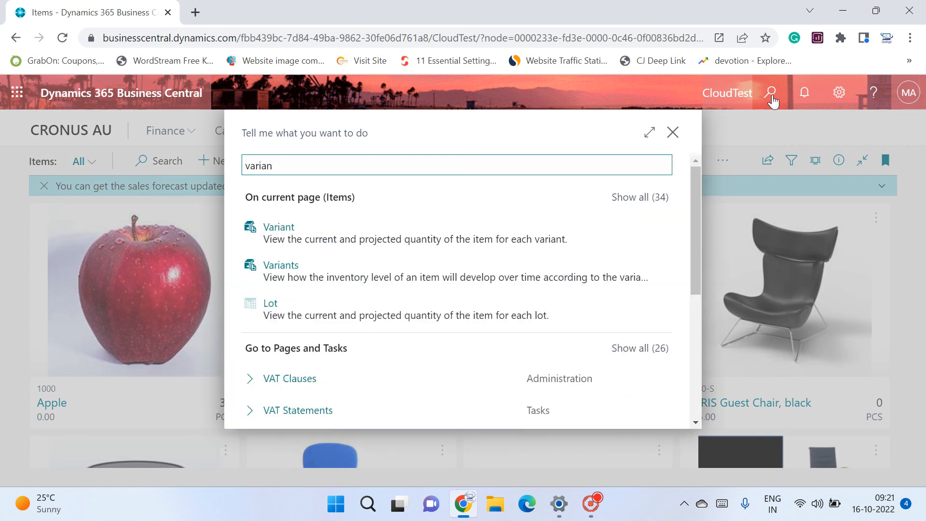
key(Down)
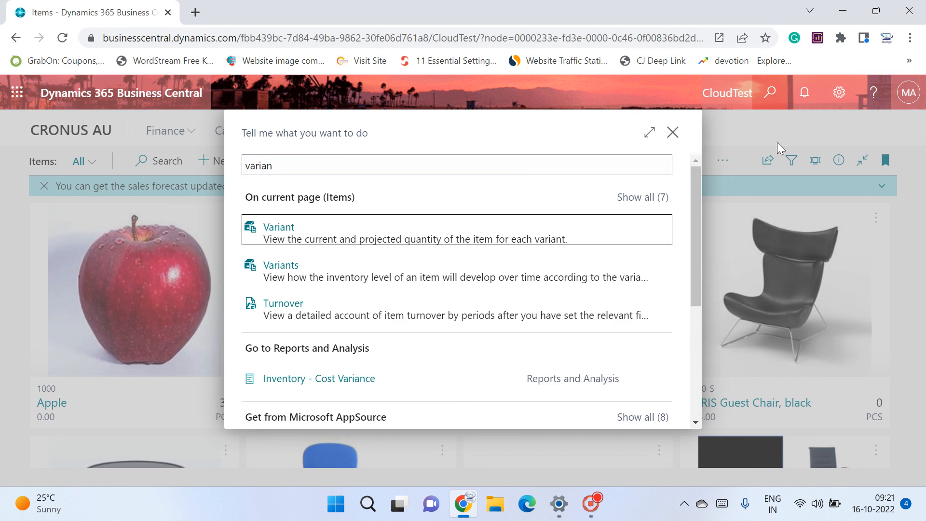
click(299, 232)
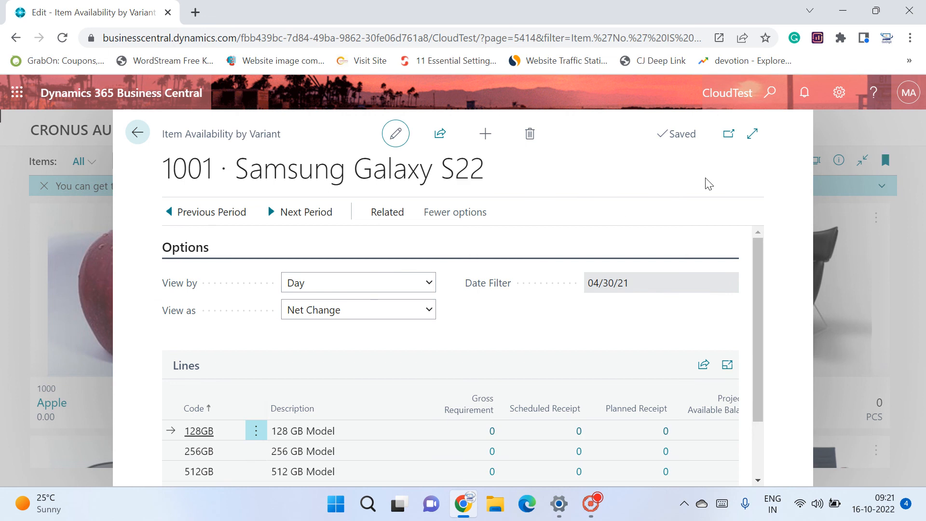
Step: Widen the availability page and examine the projected available balance of each Samsung Galaxy S22 variant
click(750, 138)
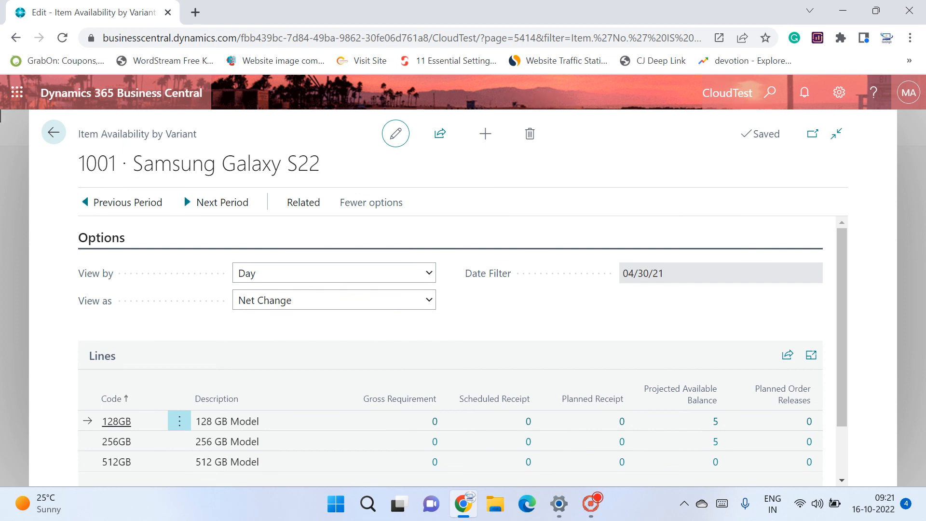
drag(173, 164, 336, 172)
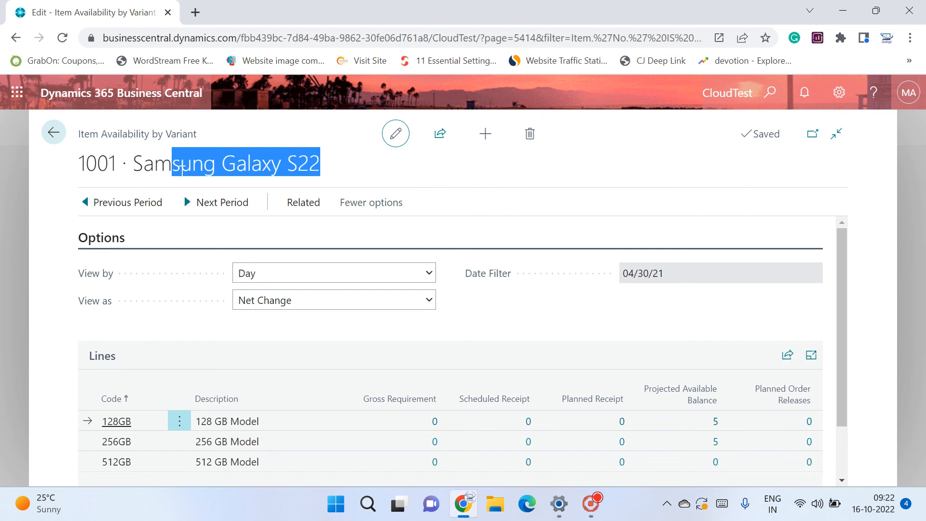
scroll(626, 386, down, 2)
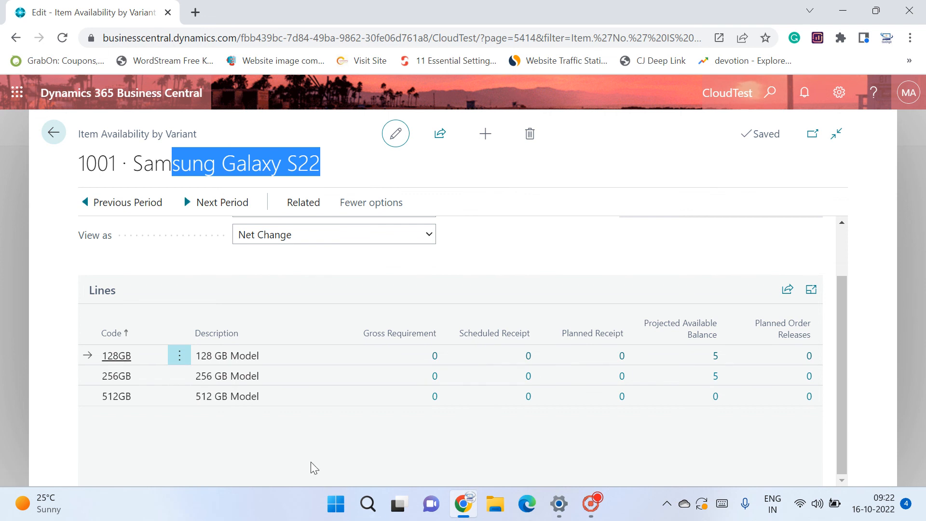
scroll(488, 355, up, 2)
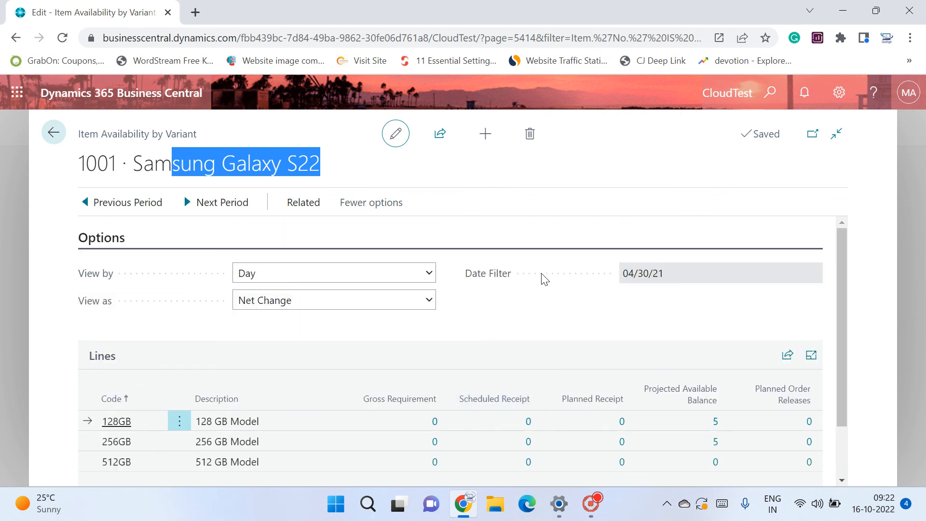
Step: Set the availability view to Week and show it as Balance at Date
click(427, 274)
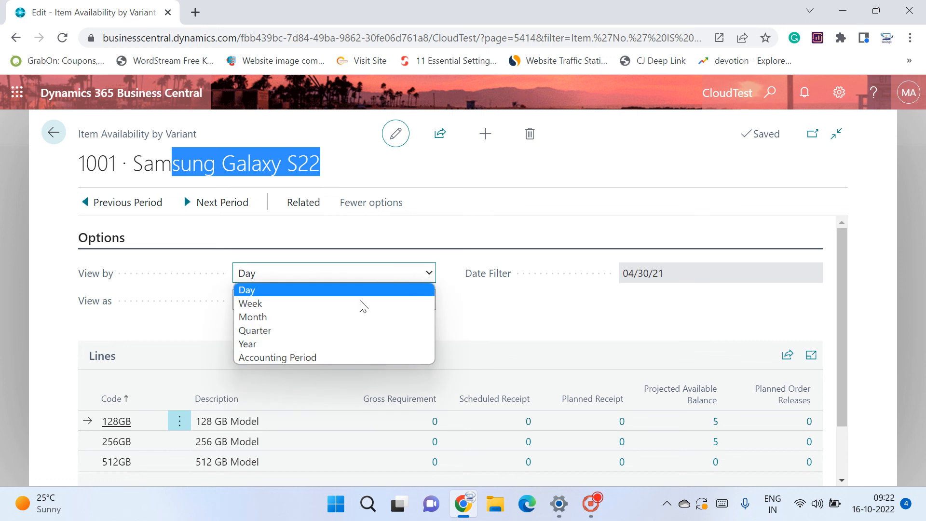
click(347, 305)
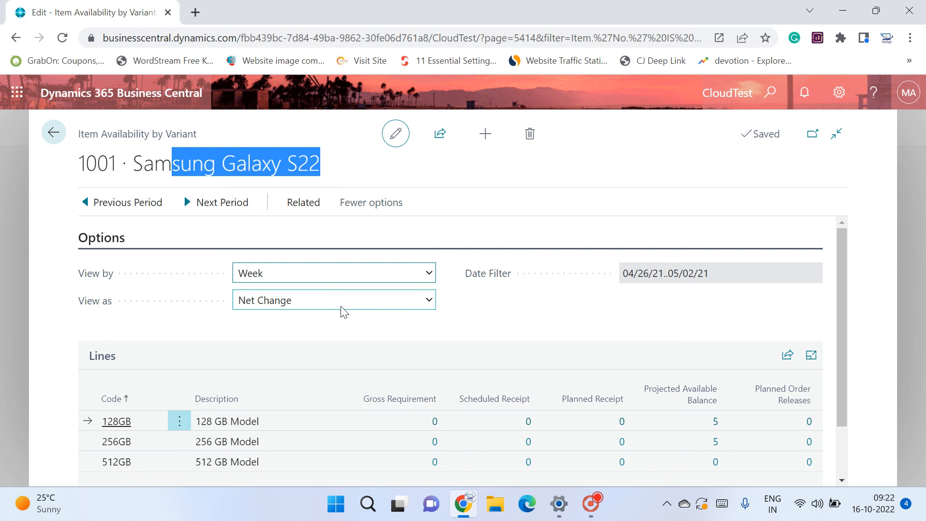
click(404, 299)
click(362, 330)
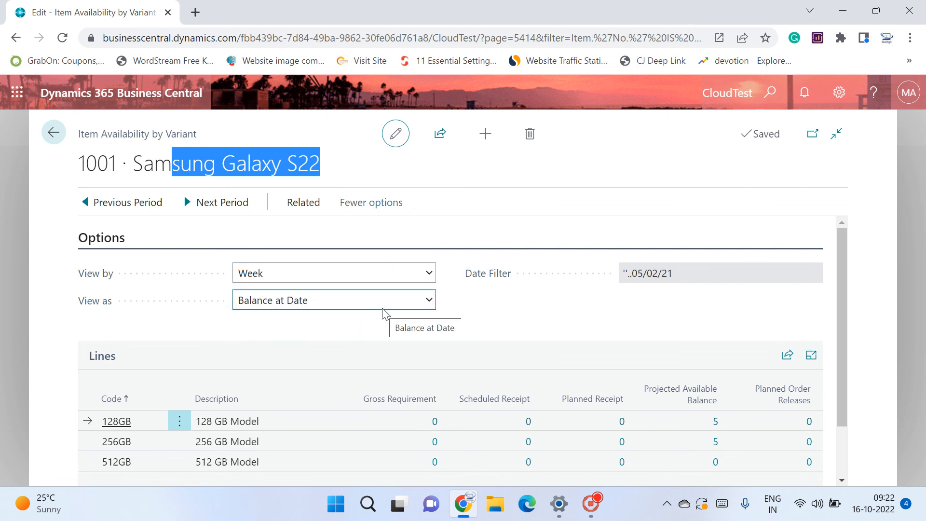
Step: Check the other related Item Availability by options, and review the availability lines of each variant
click(314, 208)
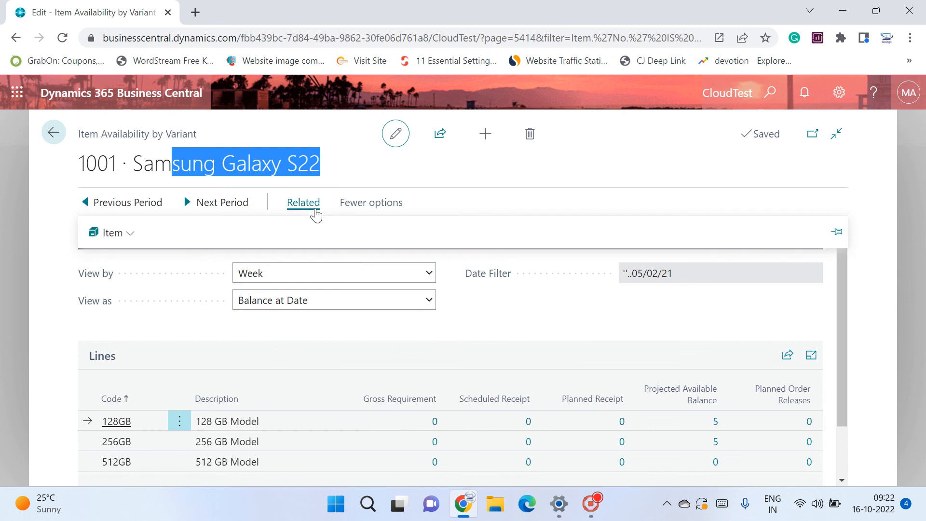
click(116, 240)
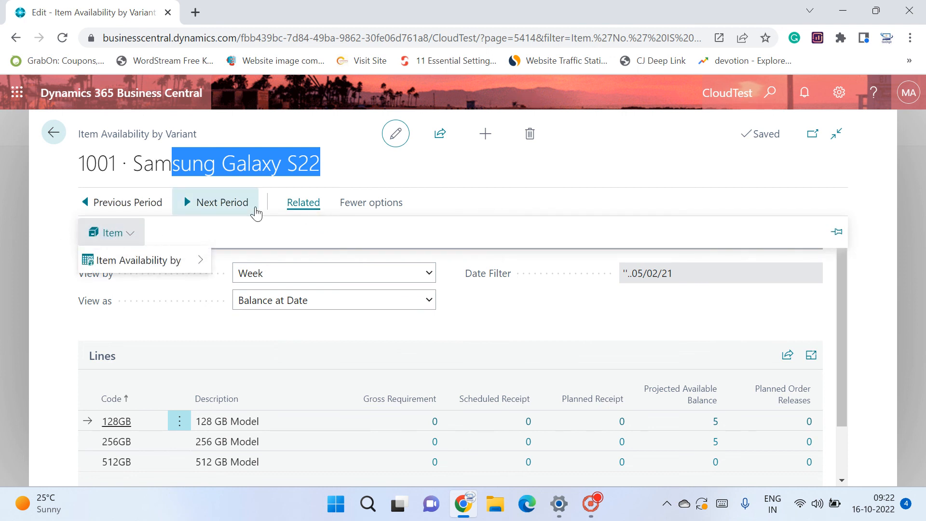
mouse_move(140, 264)
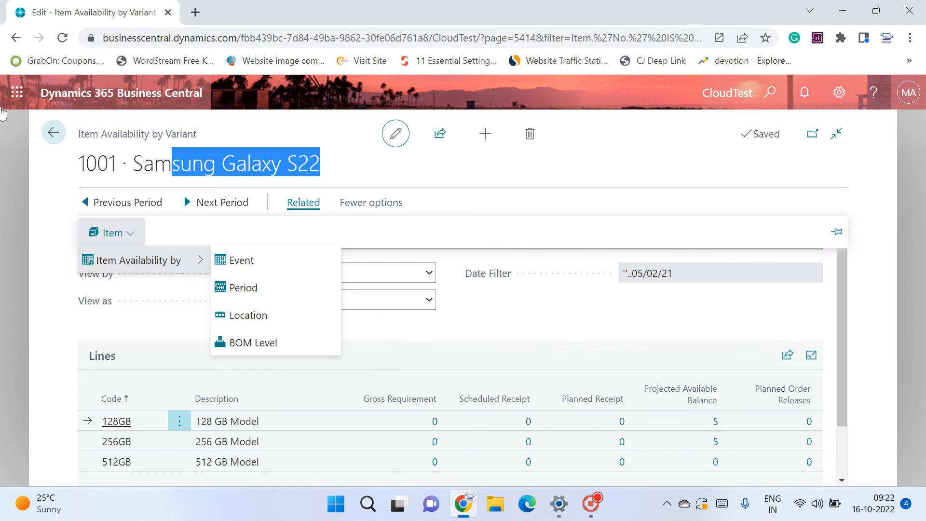
click(256, 134)
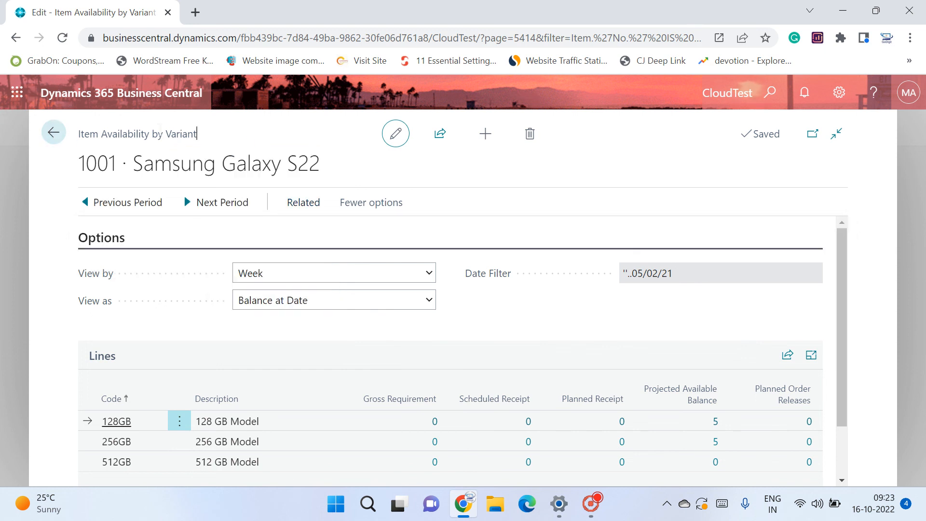
drag(80, 134, 188, 133)
scroll(475, 318, down, 2)
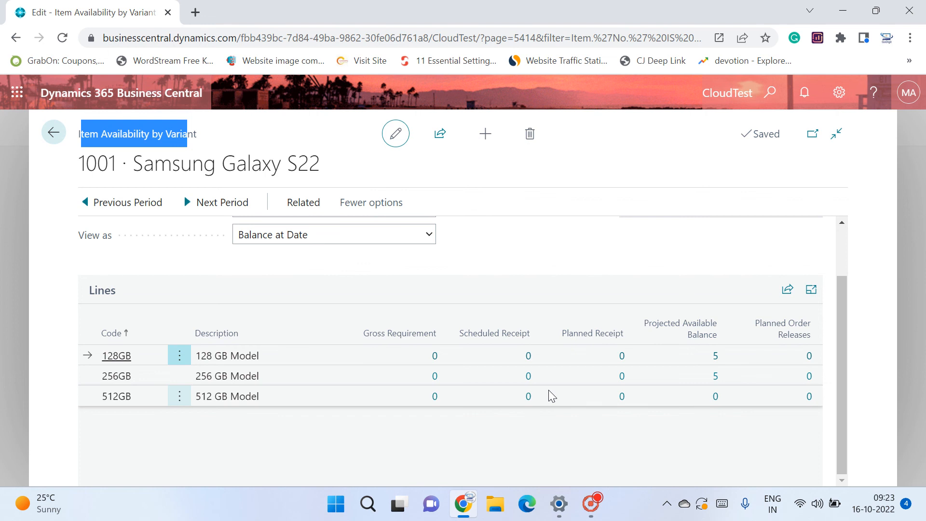
Step: From the items list, search for "variant" to open Samsung Galaxy S22's Item Variants page, and check its filter options
click(57, 137)
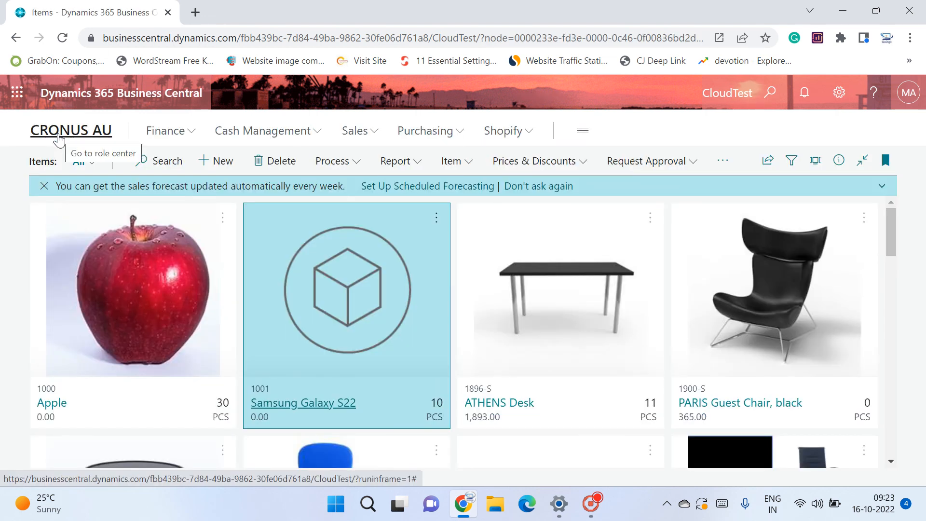
click(771, 92)
text(ariaant)
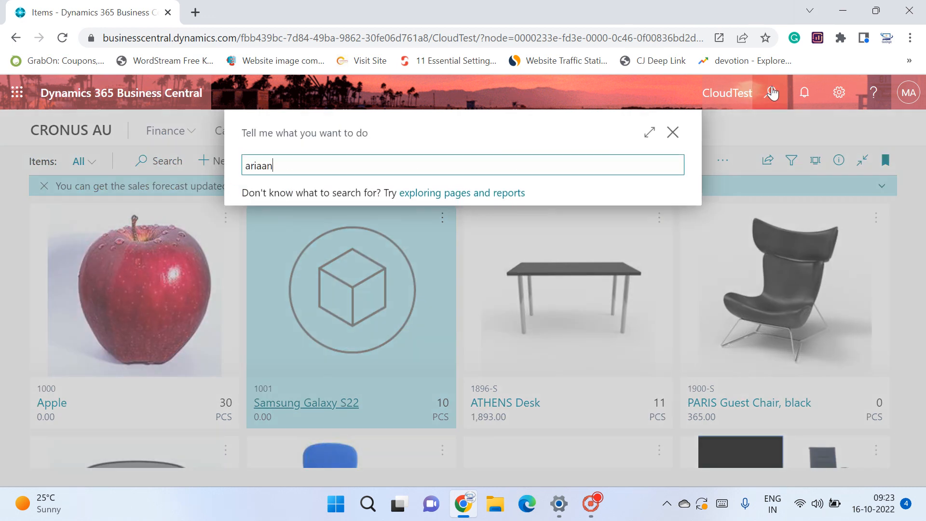
key(BackSpace)
key(BackSpace)
key(BackSpace)
key(BackSpace)
key(BackSpace)
key(BackSpace)
key(BackSpace)
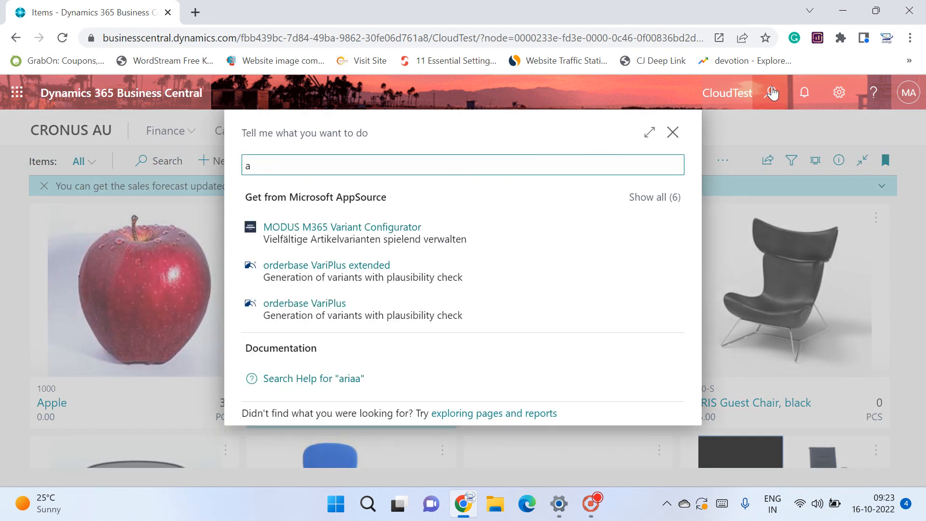
text(variaant)
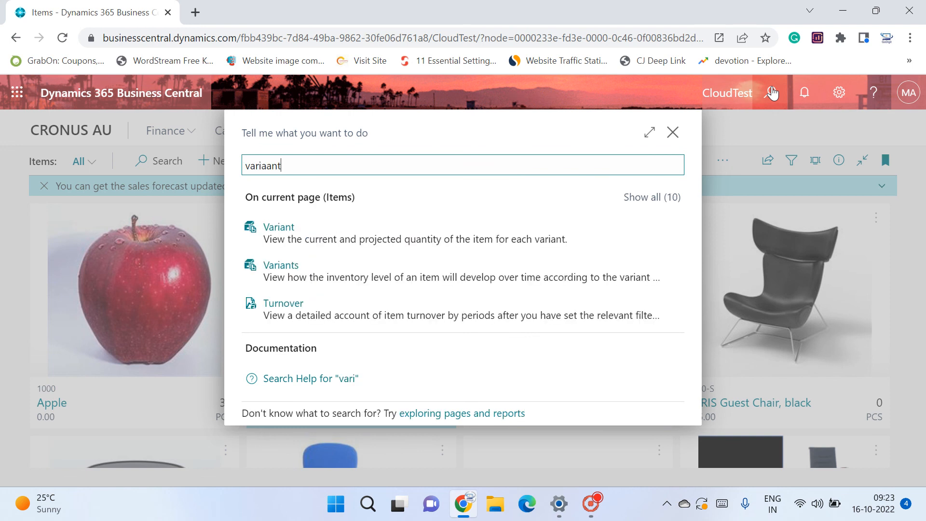
key(BackSpace)
key(BackSpace)
key(BackSpace)
text(nt)
key(Down)
key(Down)
key(Down)
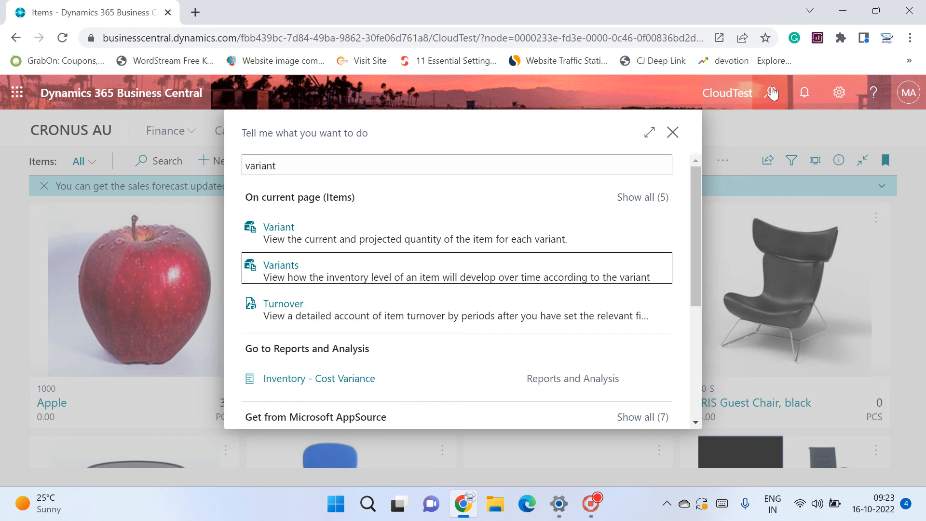
key(Return)
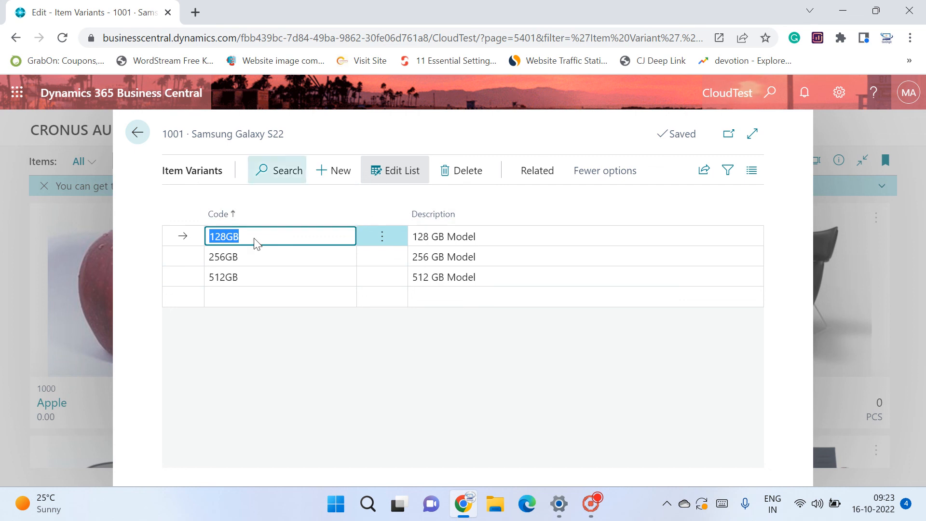
click(727, 170)
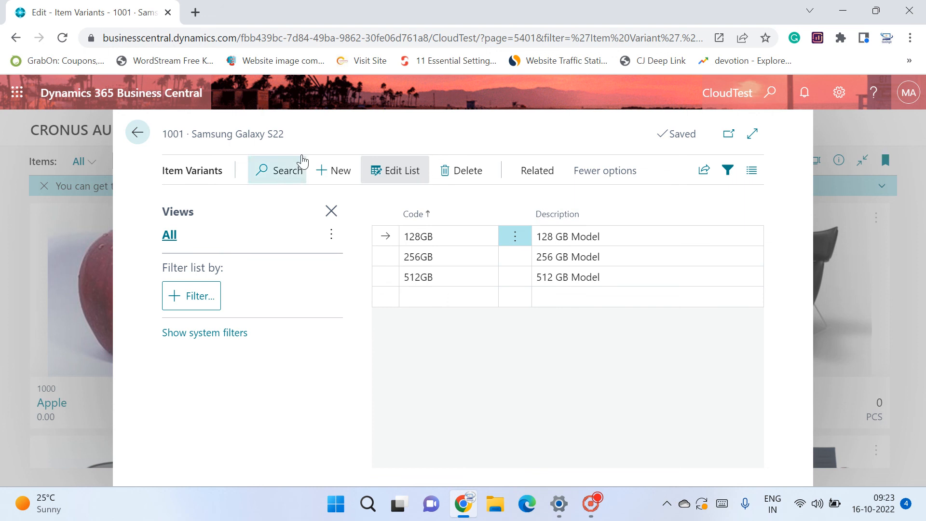
click(147, 141)
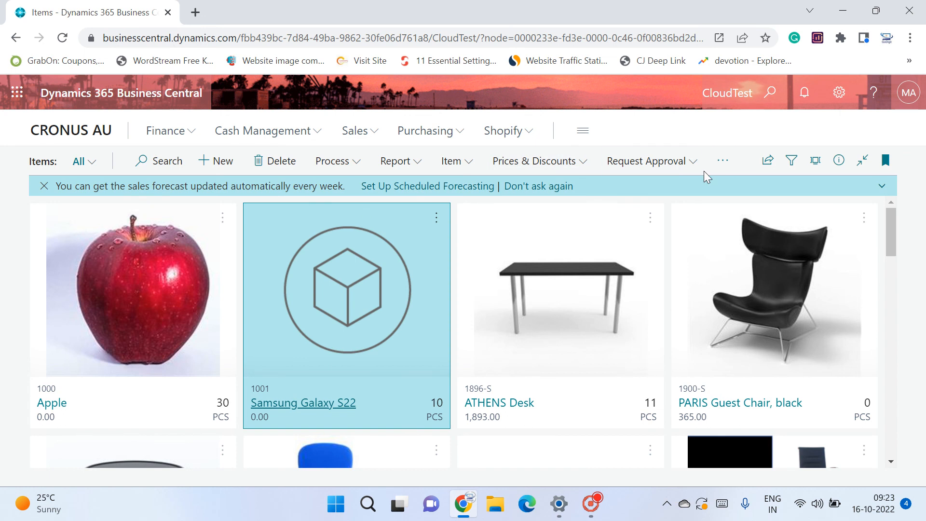
Step: Open Samsung Galaxy S22's variants through the item's actions in the items list, and return to the list
click(722, 161)
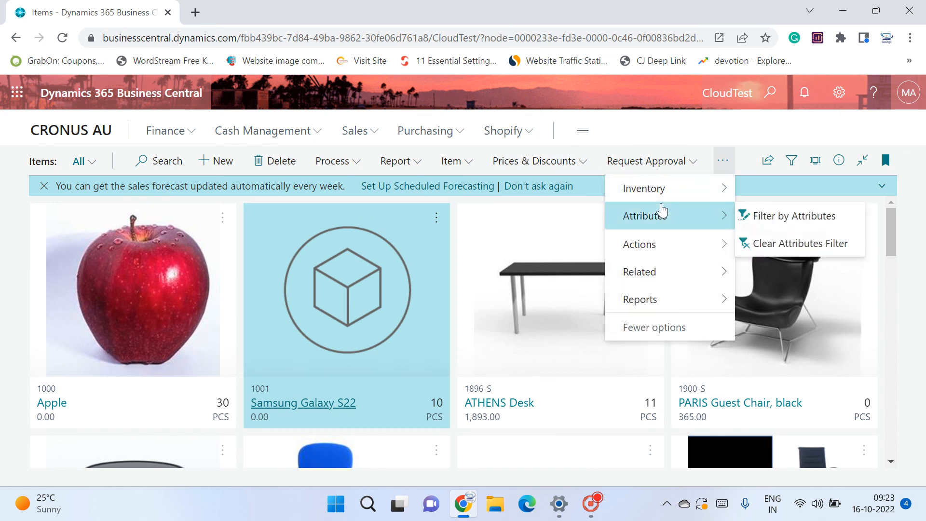
mouse_move(654, 239)
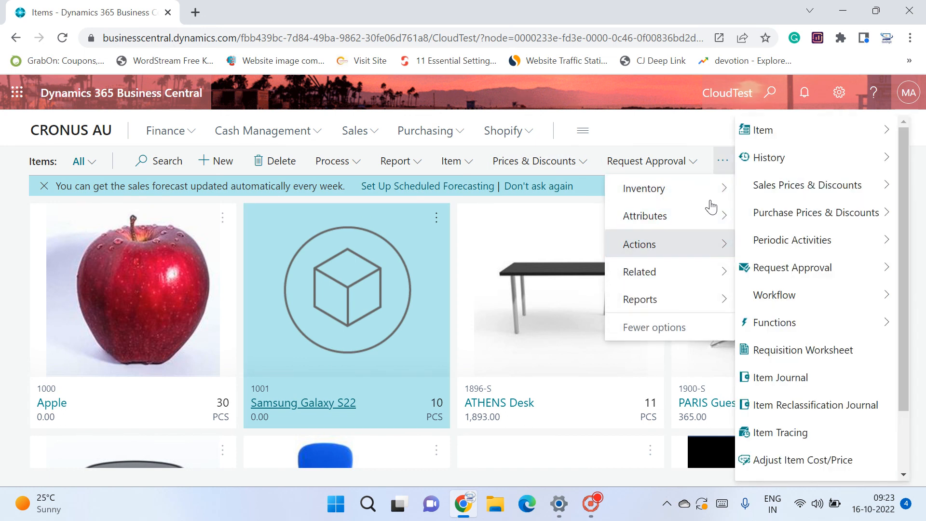
mouse_move(797, 140)
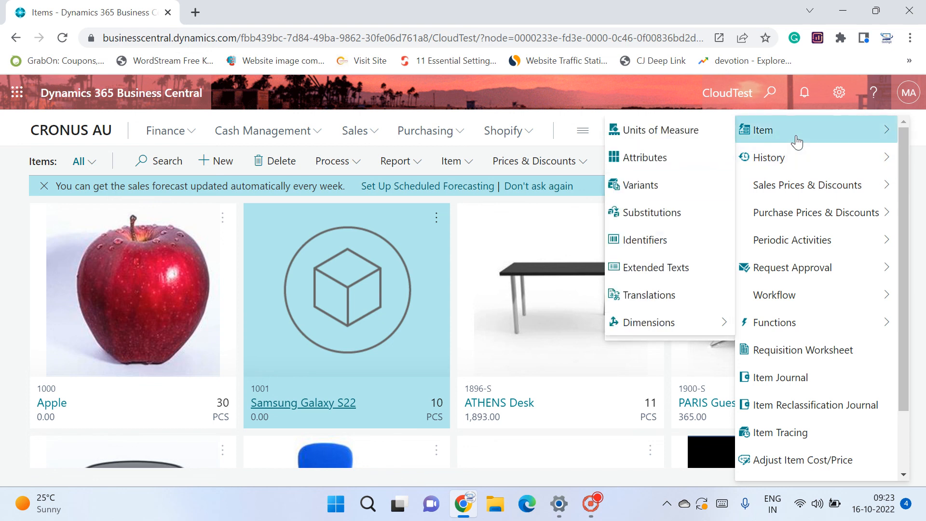
click(661, 187)
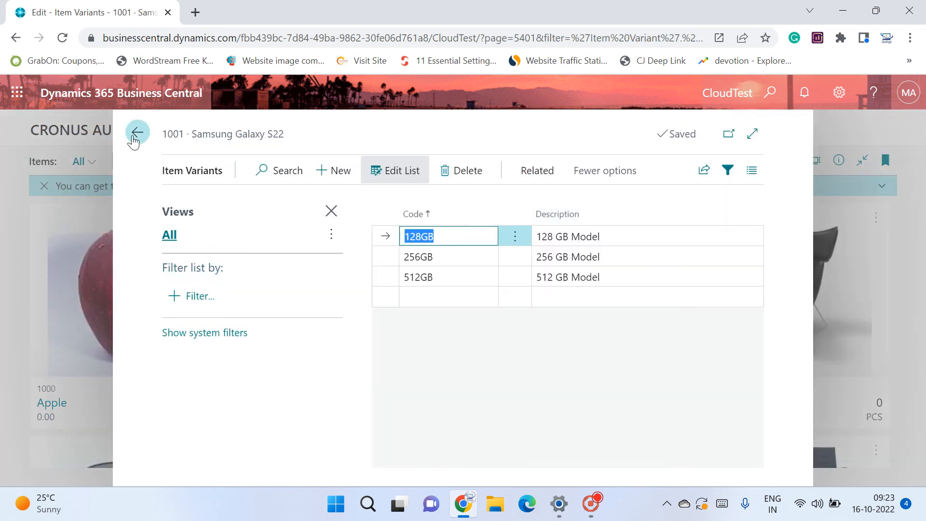
click(137, 134)
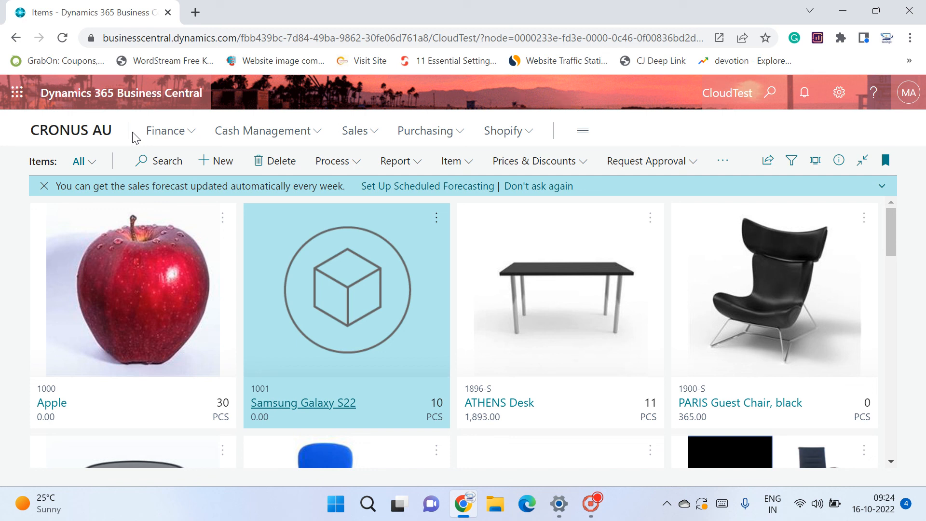
Step: Open the Samsung Galaxy S22 item card and its Item Attribute Values
click(307, 403)
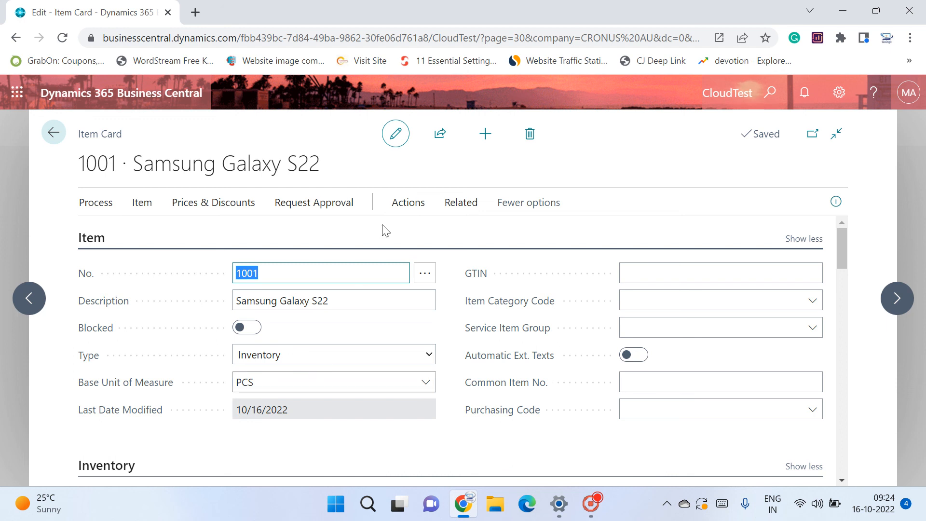
click(140, 206)
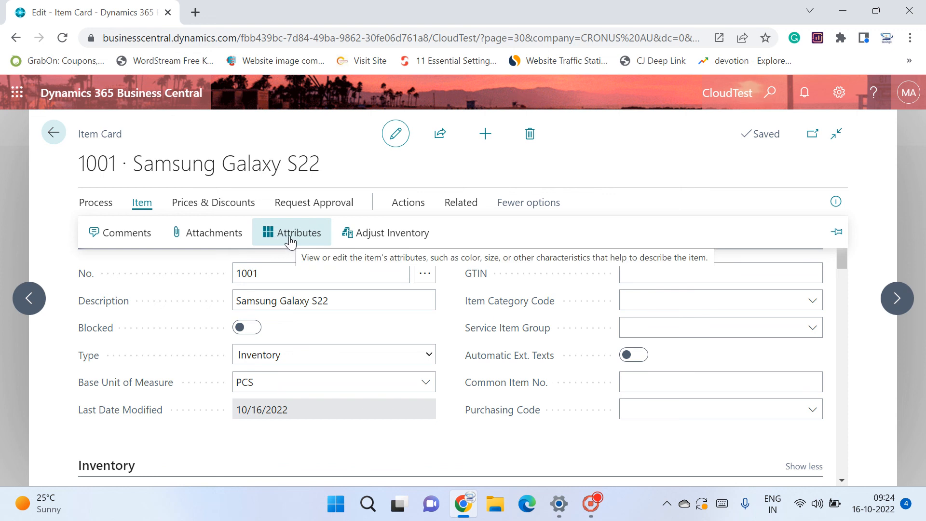
click(291, 241)
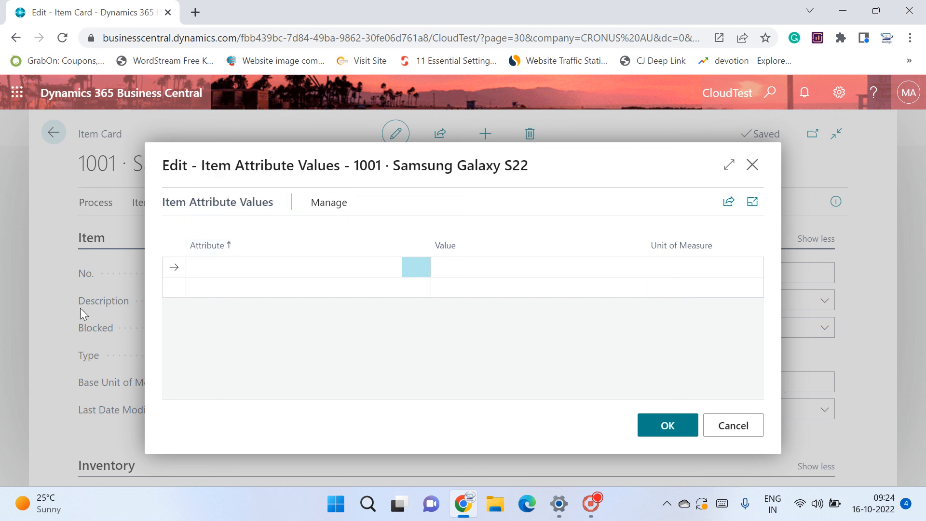
Step: Try the Colour attribute with the values Red, Red|Orange and Orange, and cancel the attribute changes
click(371, 269)
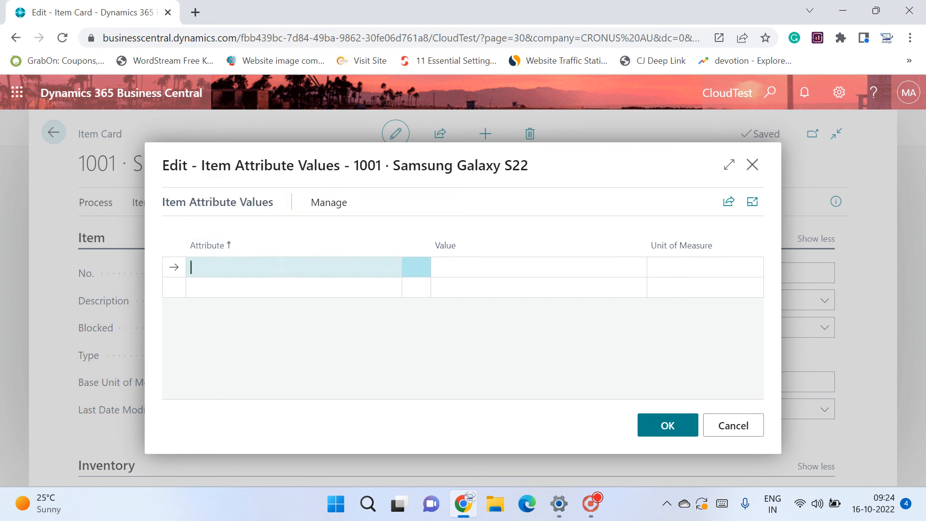
click(270, 326)
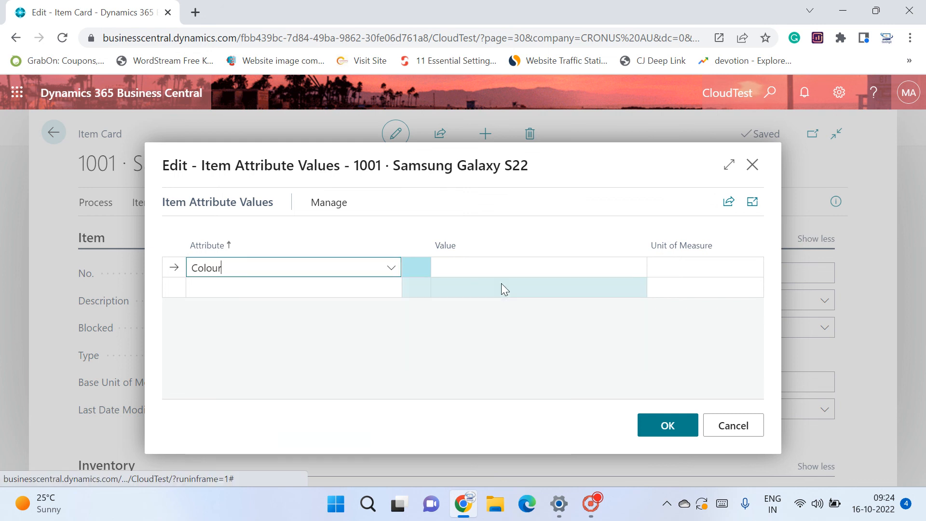
click(510, 331)
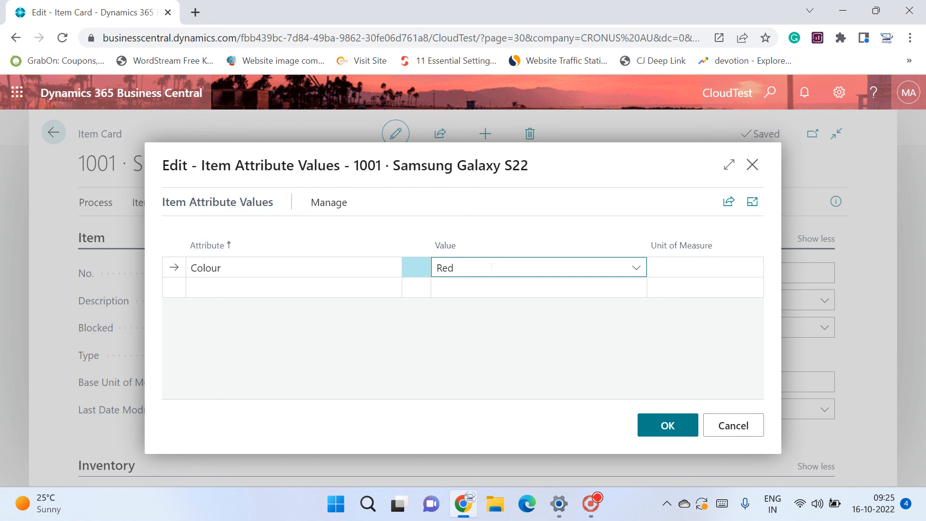
text(|Orange)
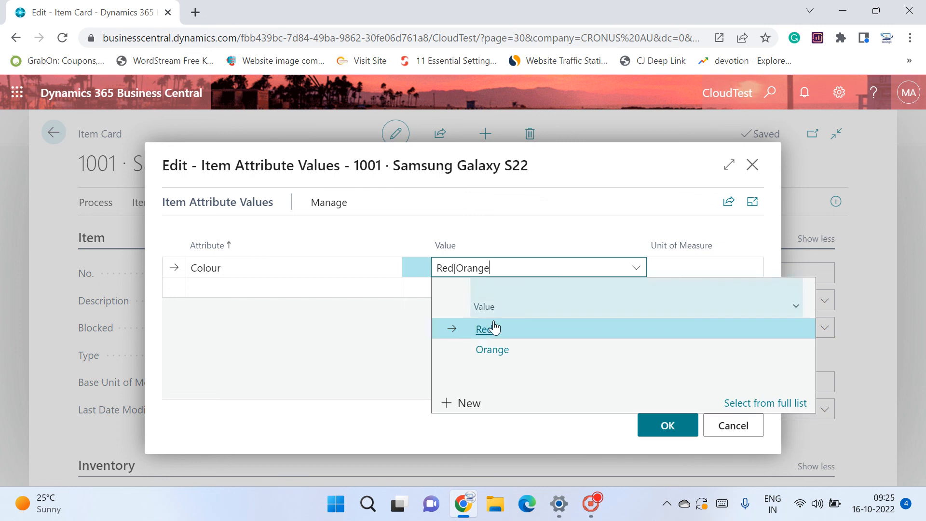
click(532, 349)
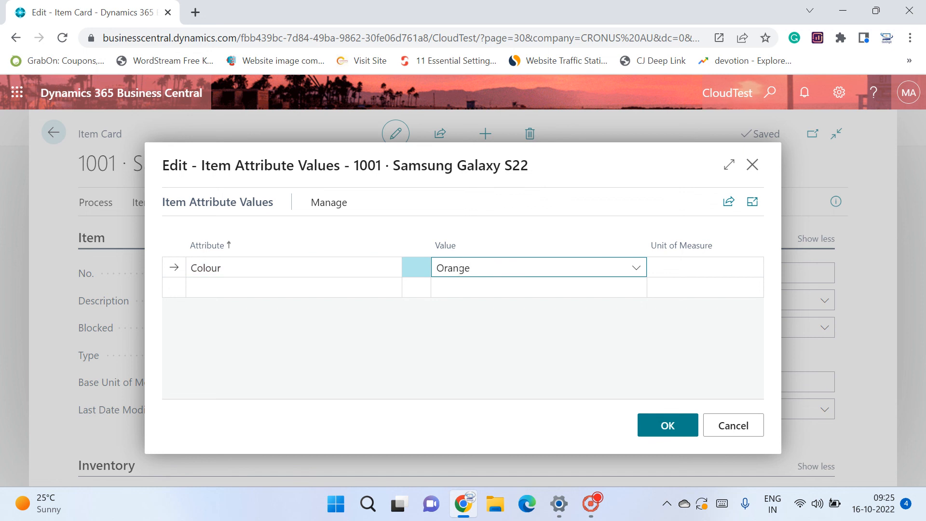
click(729, 425)
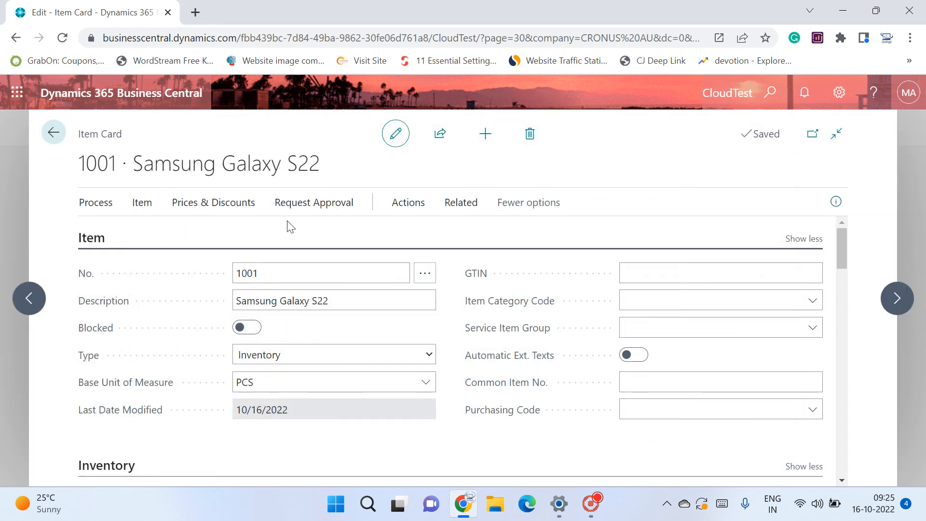